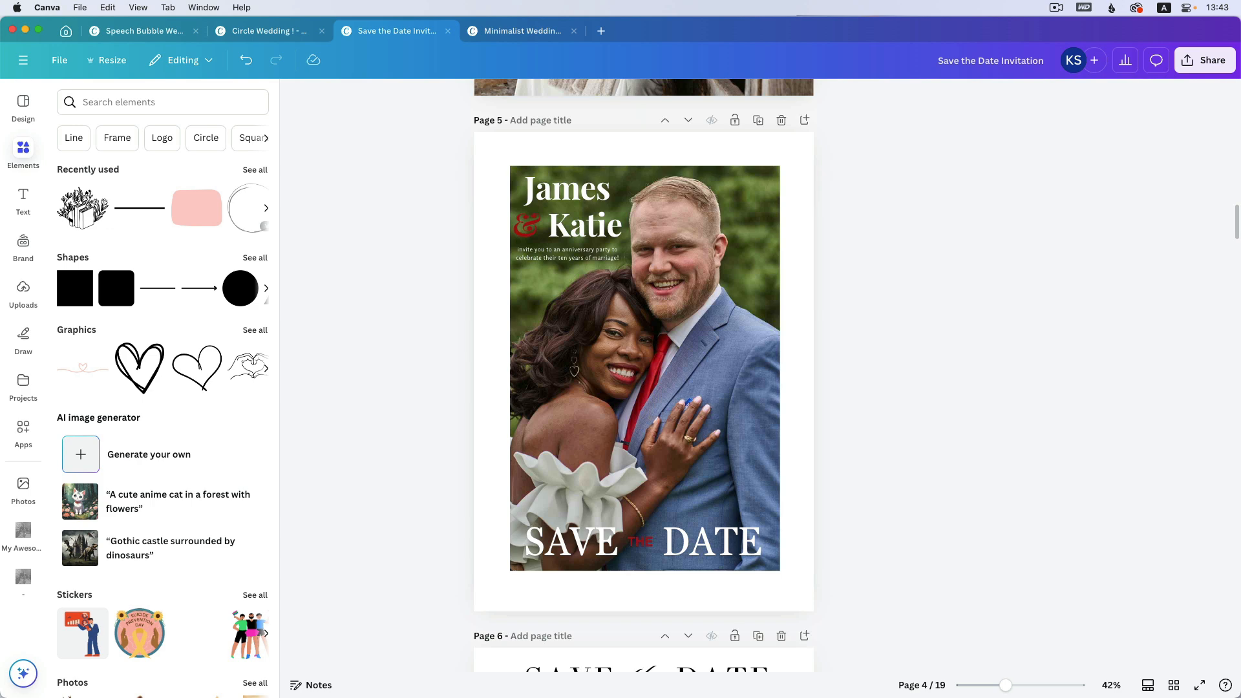
scroll(637, 258, down, 1)
click(637, 178)
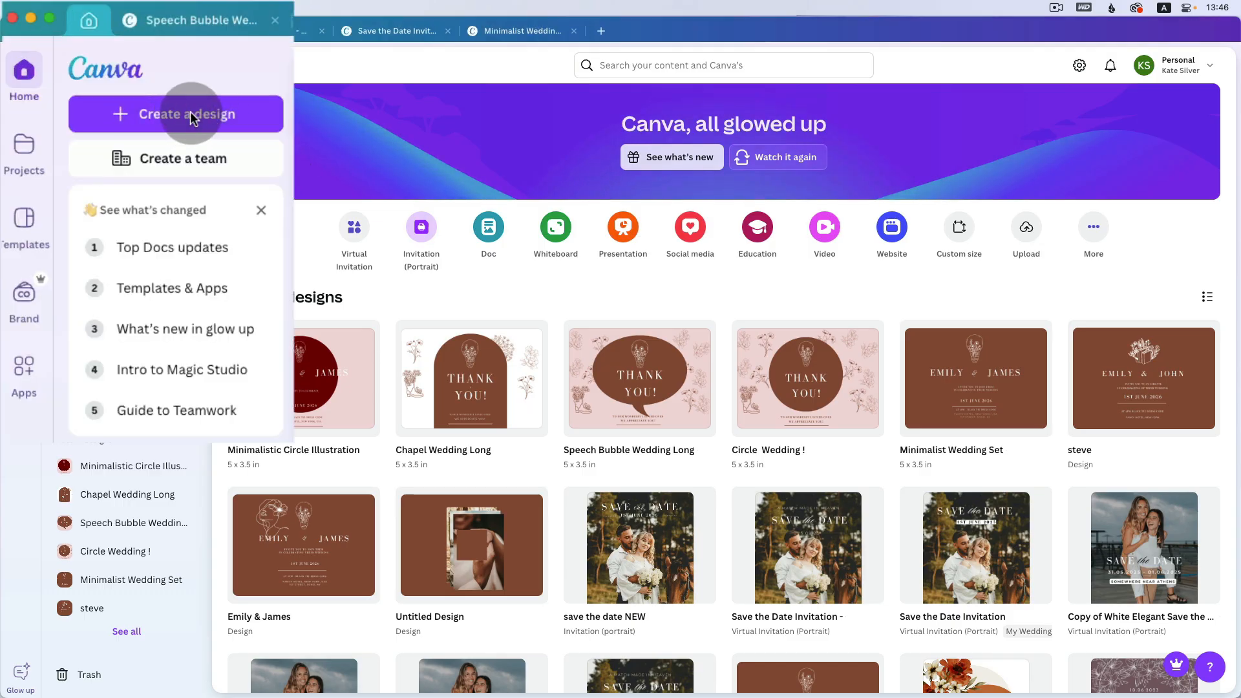
- Search the new-design types for "invitation" and create a blank Invitation (Portrait) design of 5 × 7 in
click(148, 98)
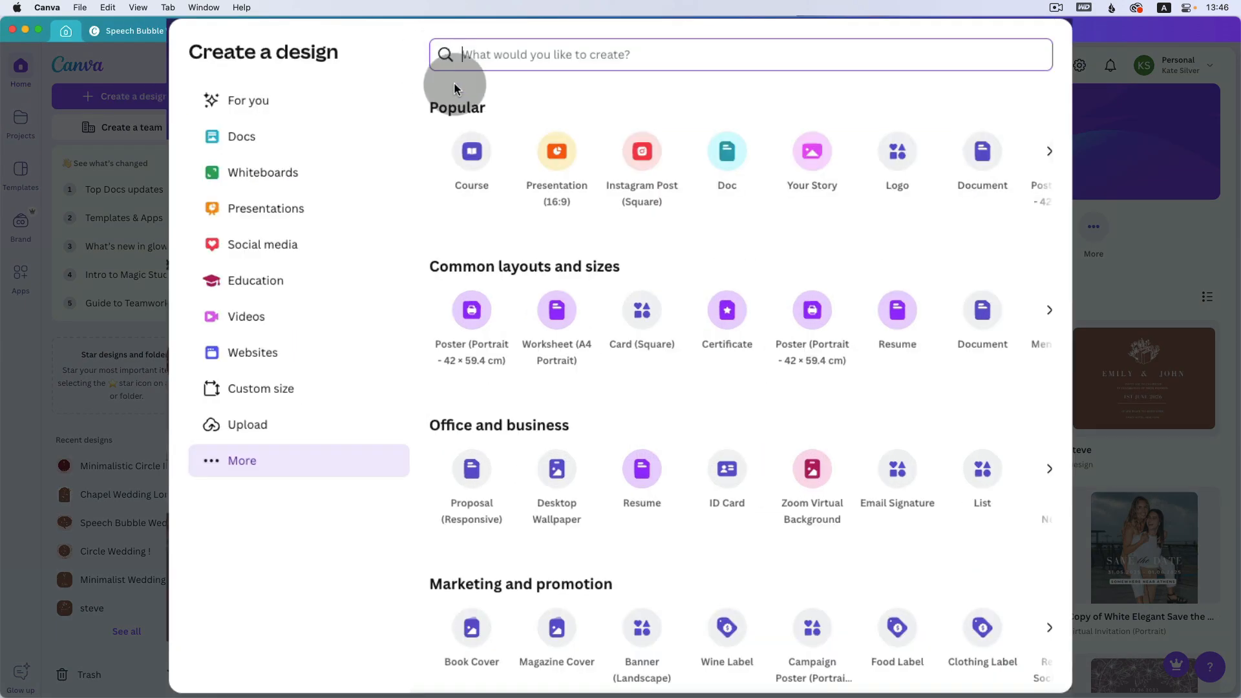
scroll(680, 257, down, 1)
scroll(680, 257, down, 1)
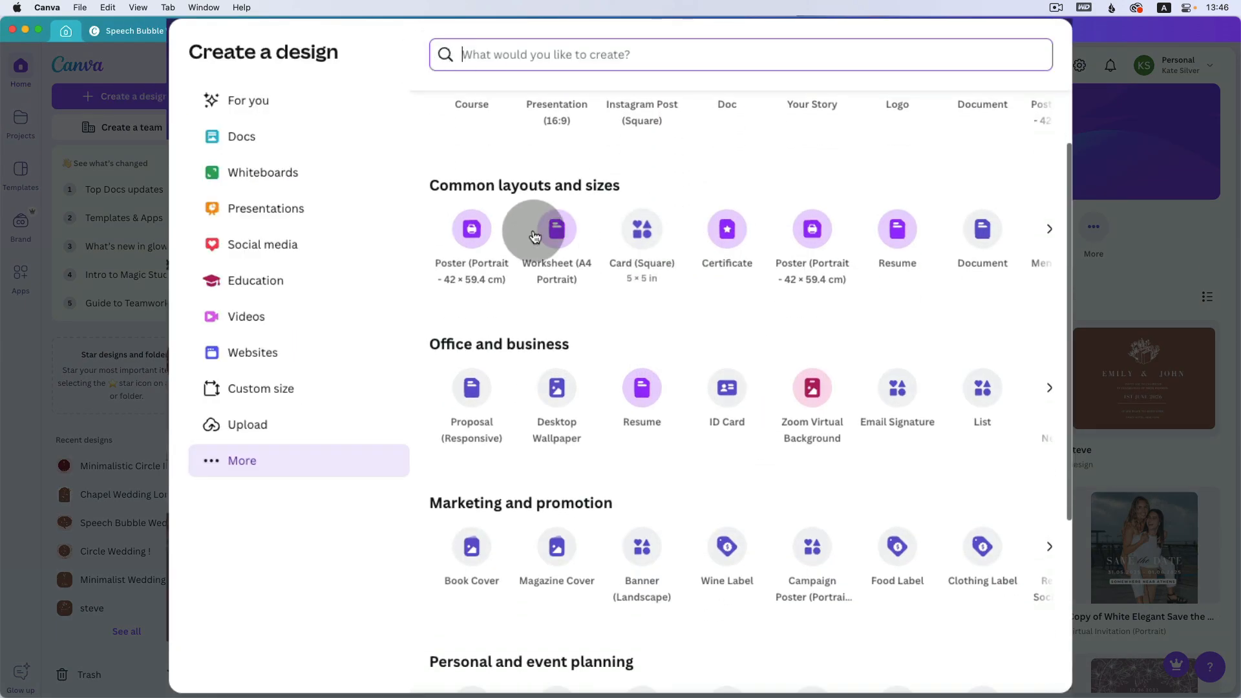
scroll(931, 243, down, 5)
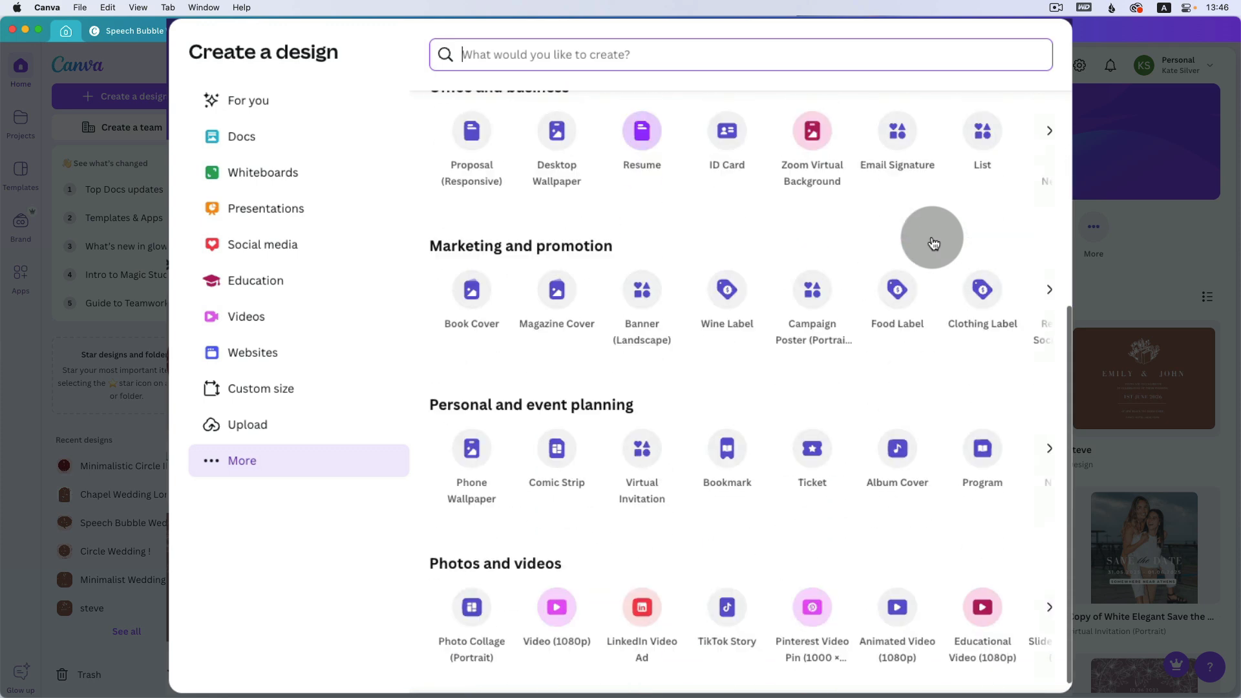
scroll(904, 232, up, 6)
click(588, 60)
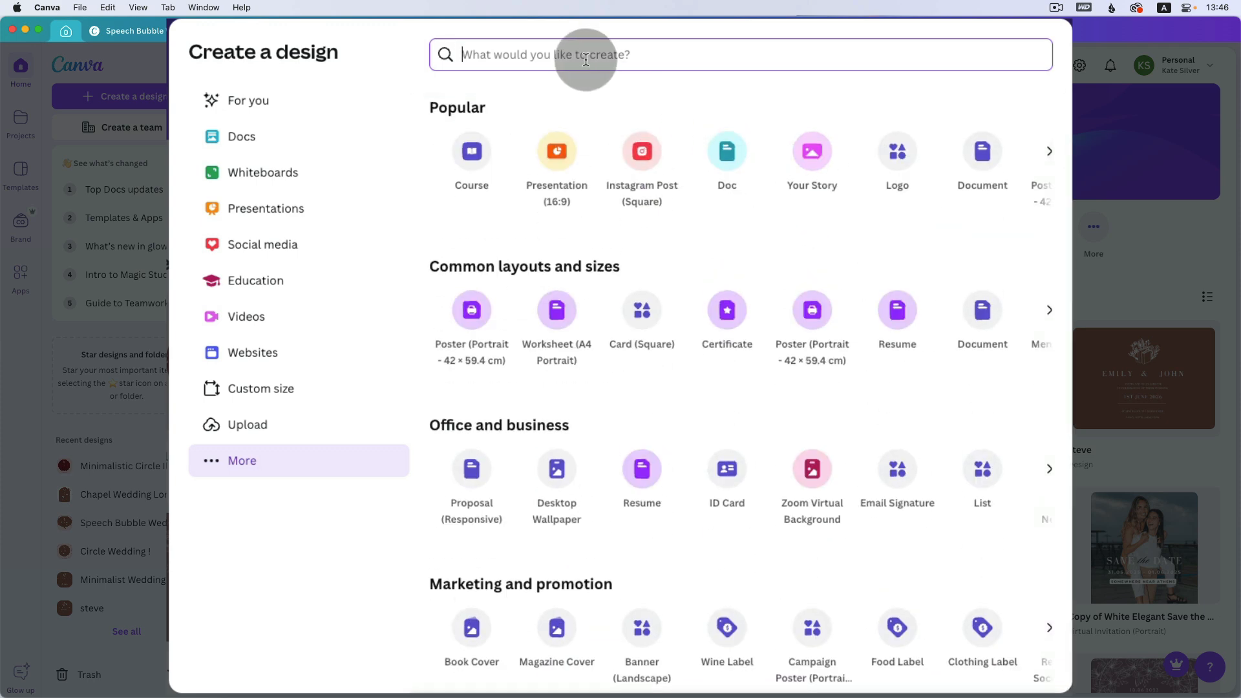
text(invi)
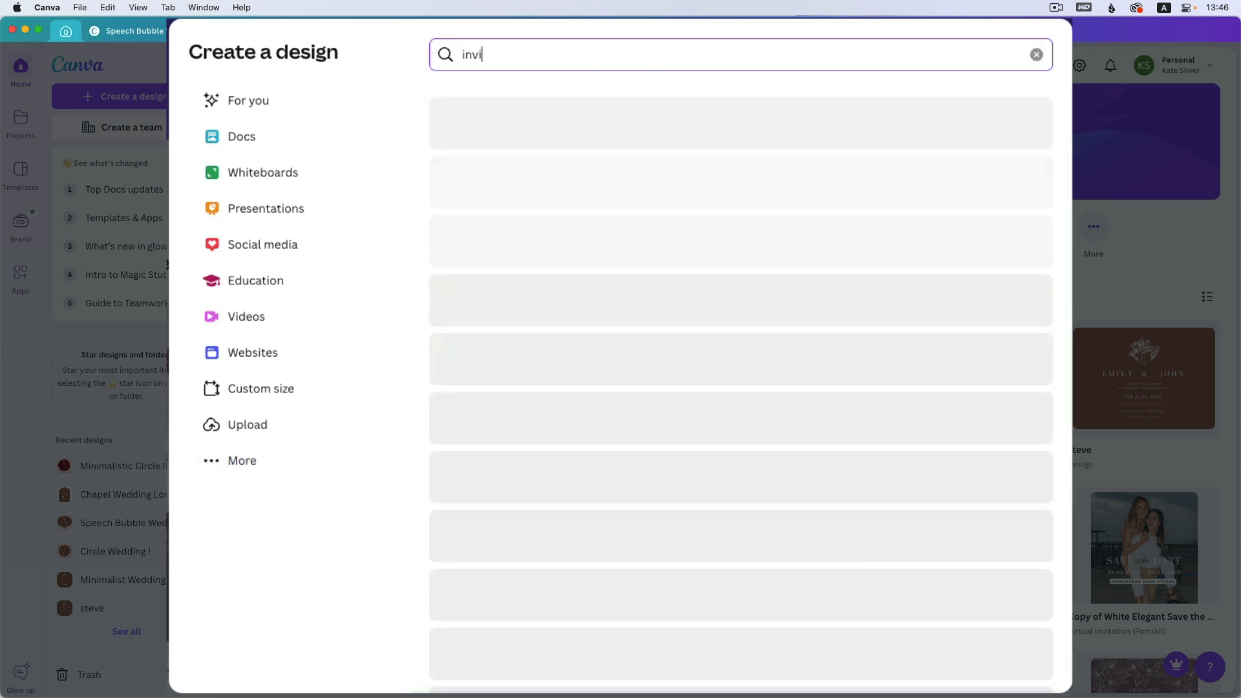
text(tation)
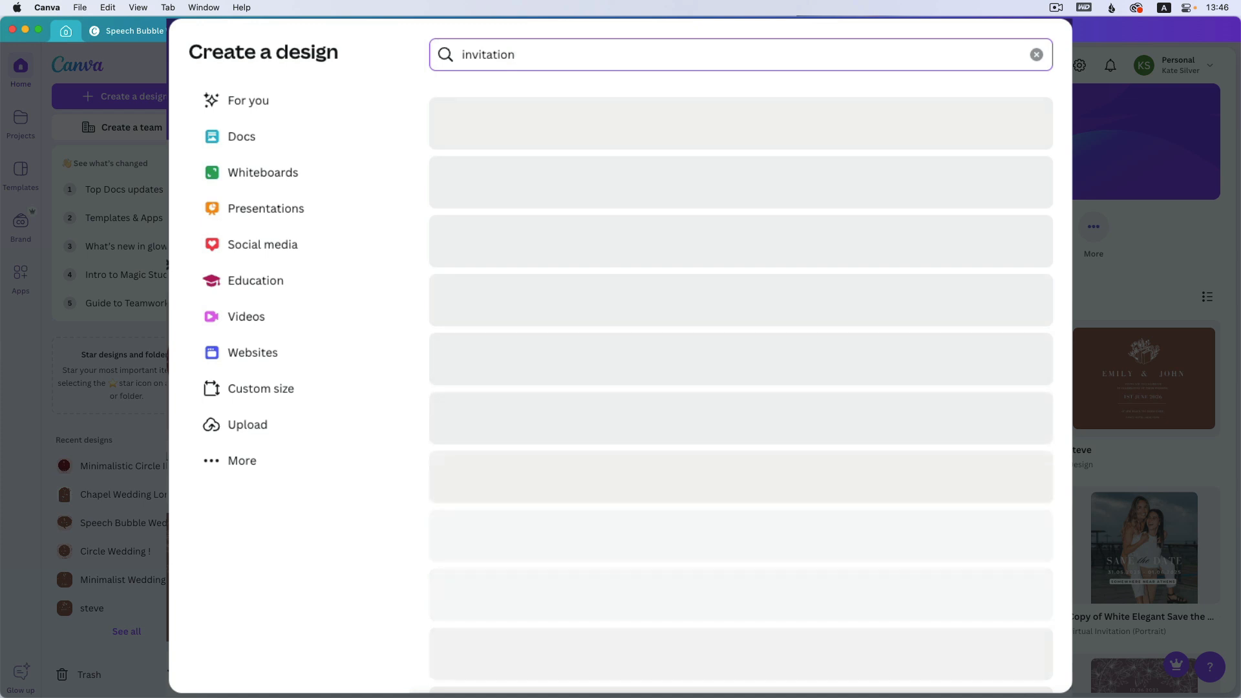
click(619, 152)
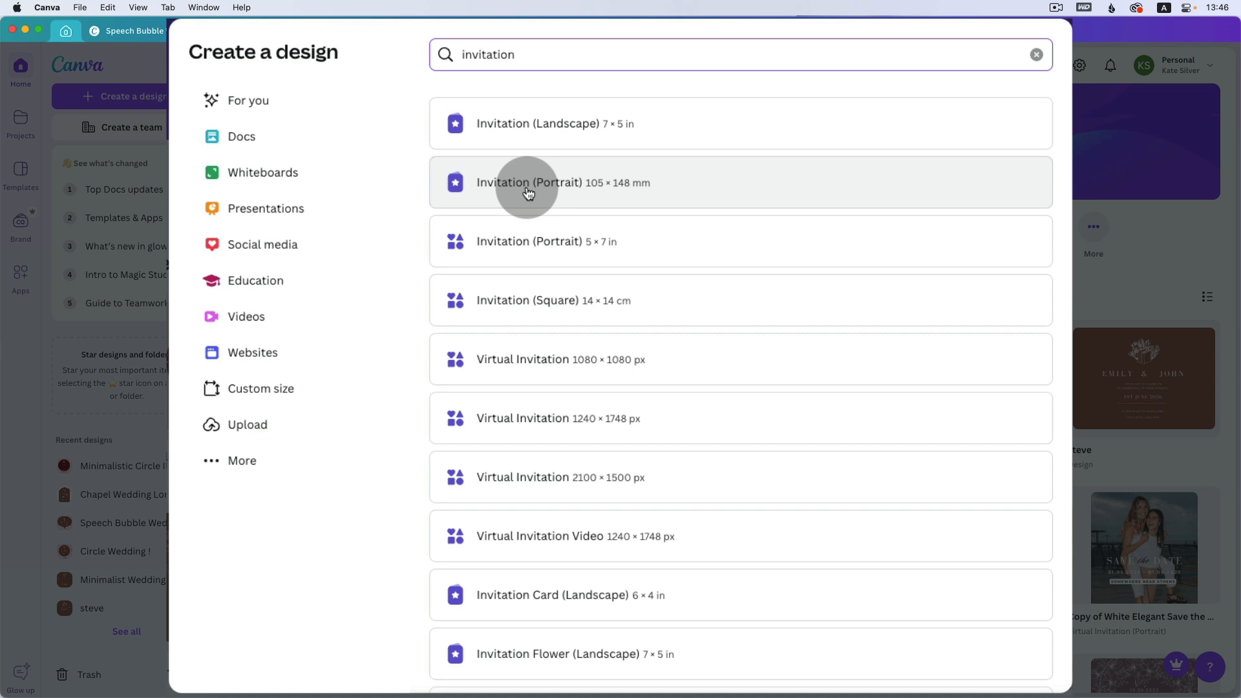
click(616, 247)
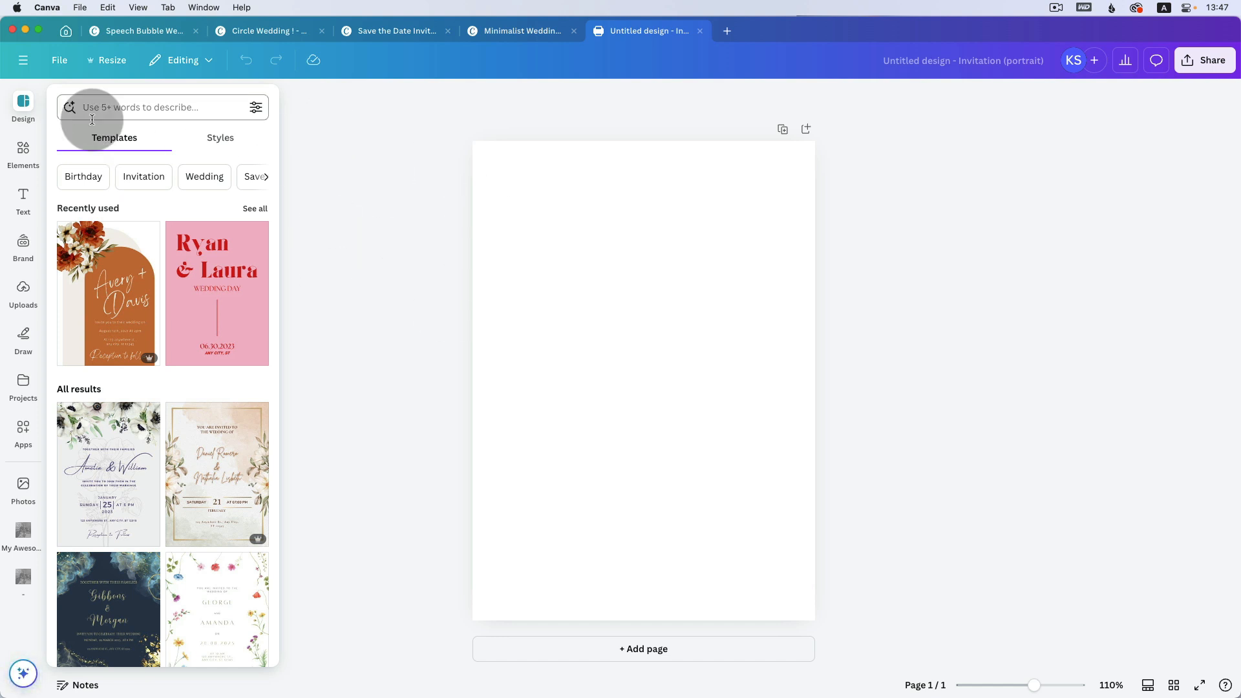
- Return to the home screen and create a blank Phone Wallpaper design of 1080 × 1920 px from the personal and event planning types
click(67, 32)
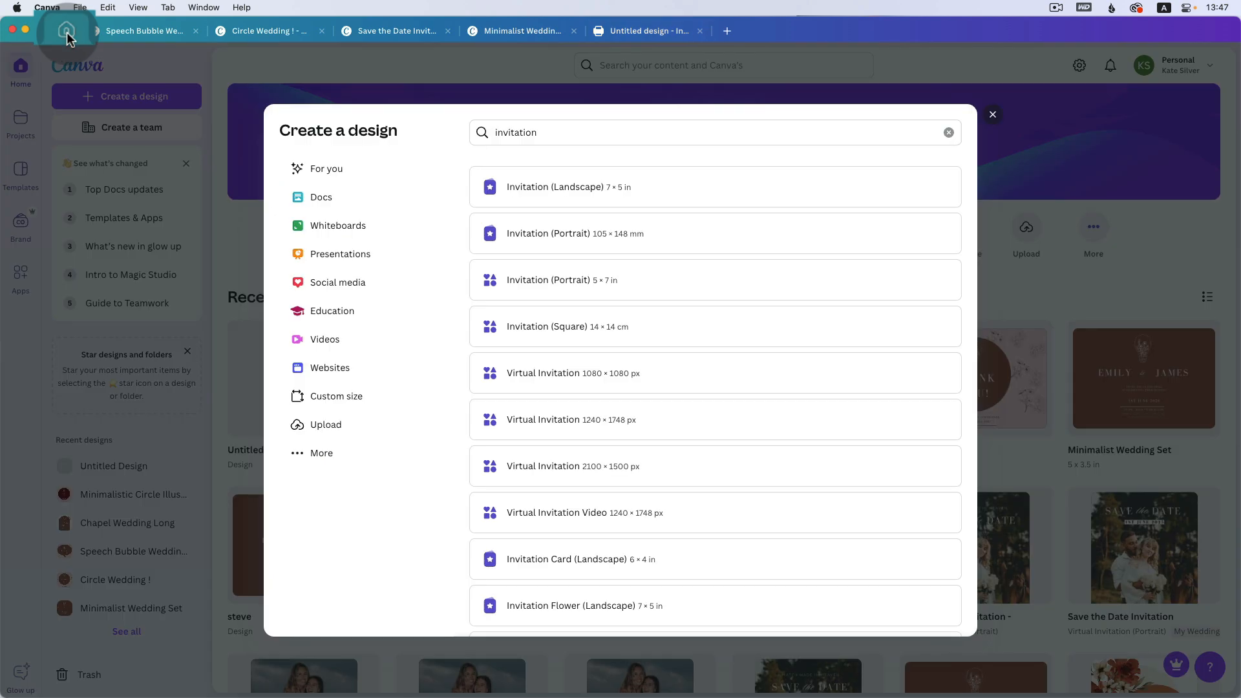
click(949, 133)
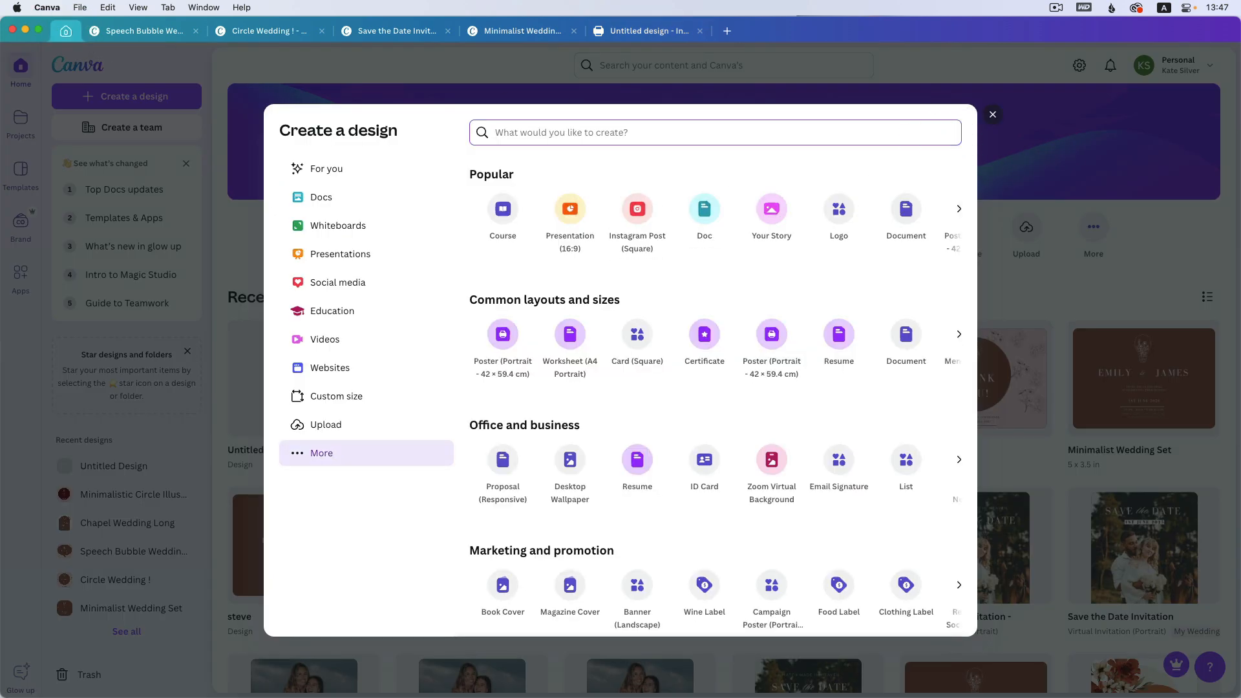
scroll(499, 475, down, 4)
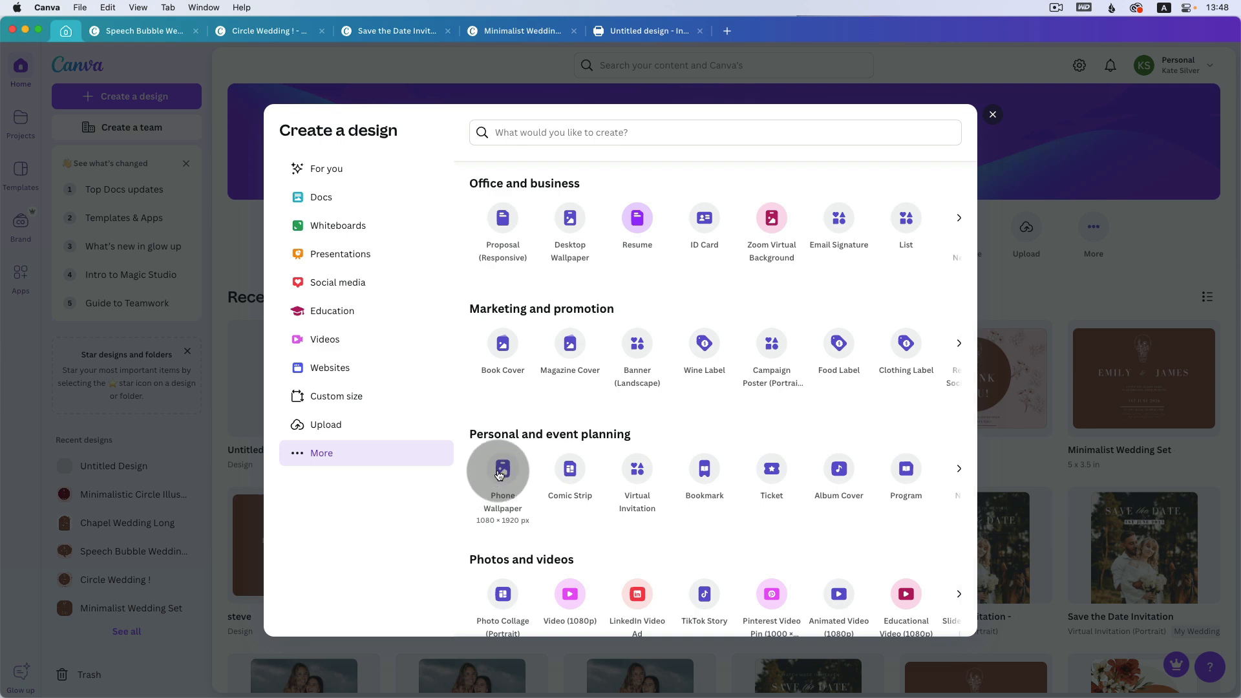
scroll(500, 420, up, 1)
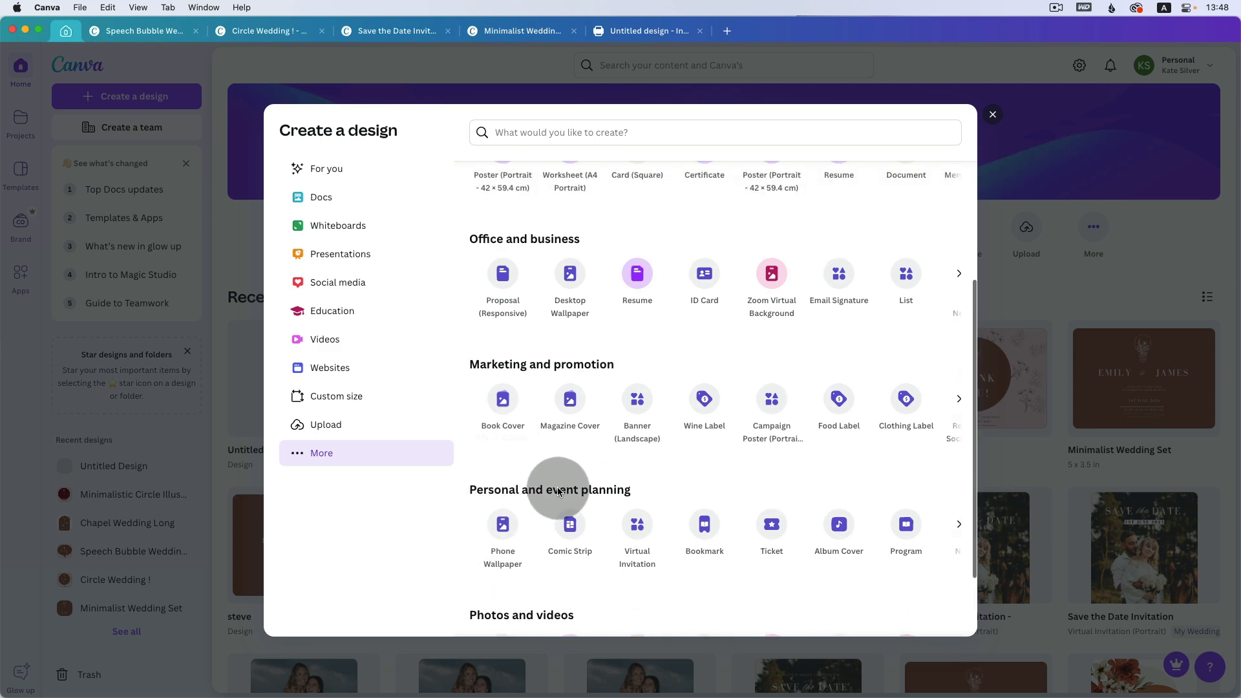
scroll(581, 491, down, 1)
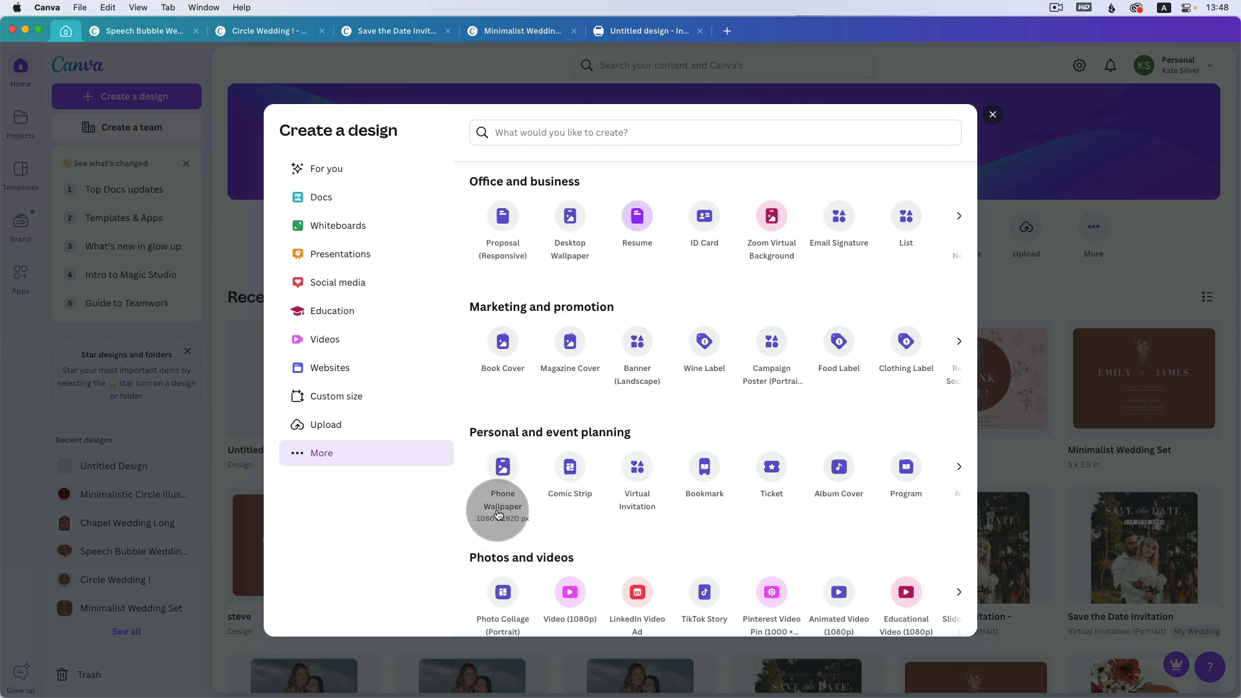
click(506, 465)
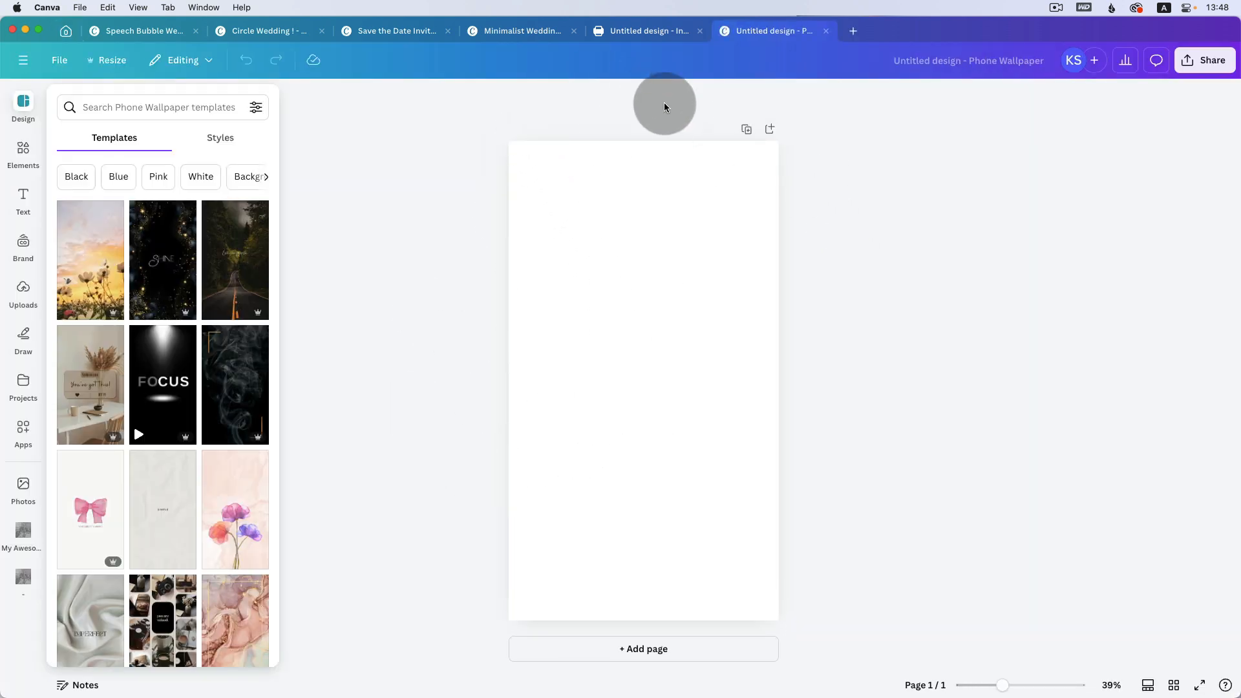
- Compare the page formats of the blank portrait invitation and the phone wallpaper, finishing on the invitation design
click(631, 32)
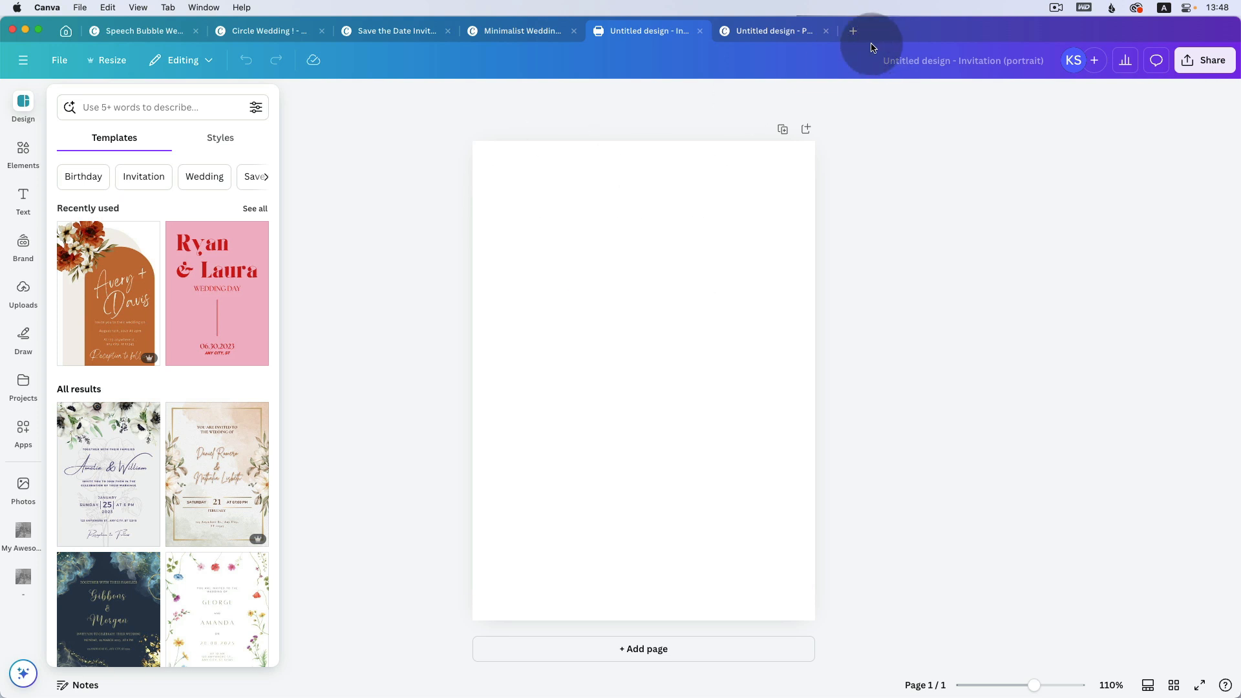
click(781, 33)
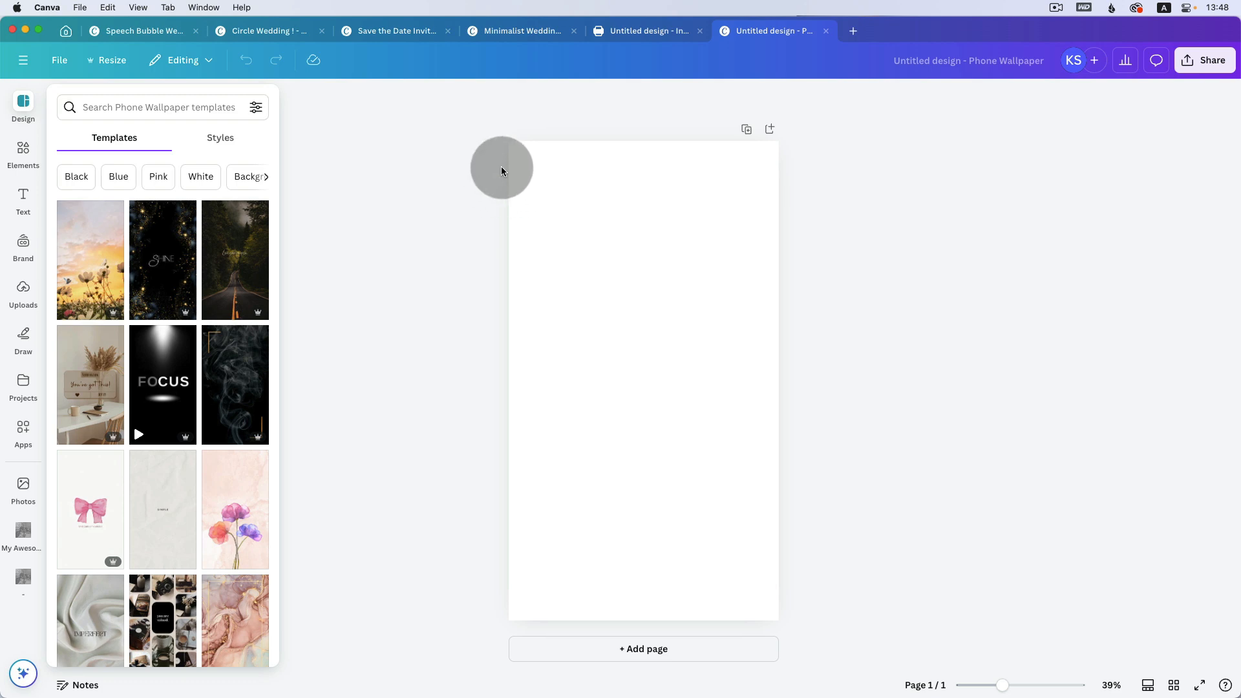
click(649, 32)
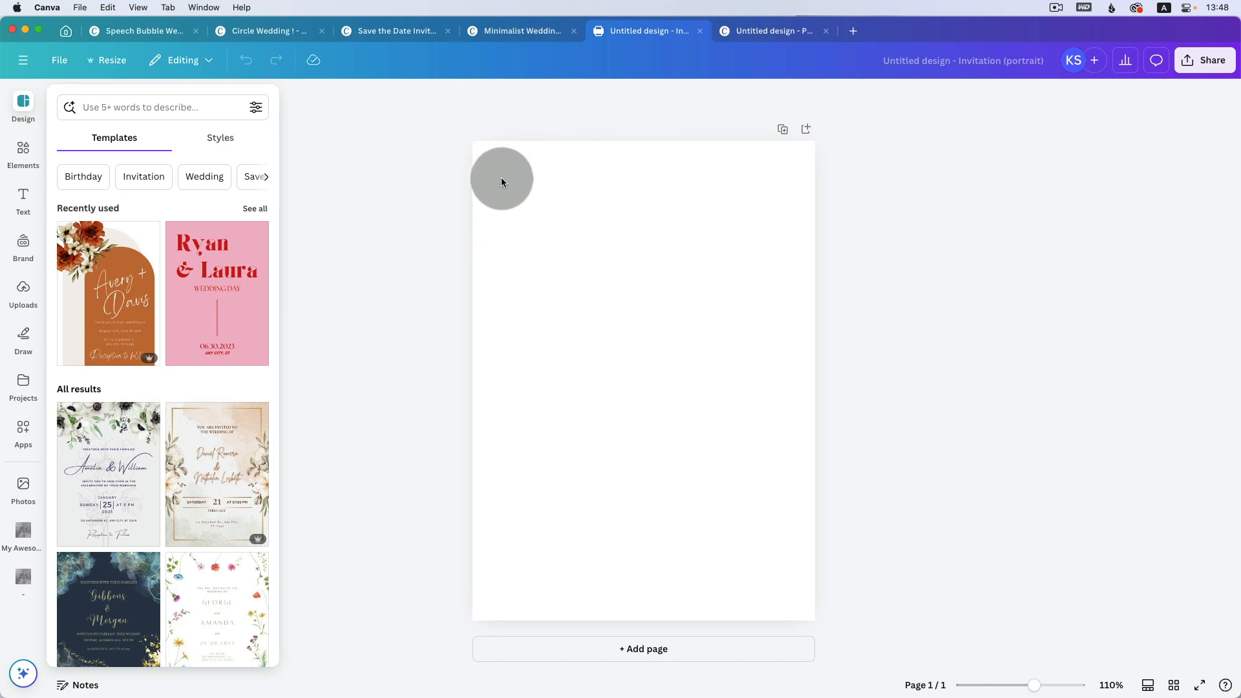
- Hide the template suggestions and select the blank invitation page
click(513, 219)
click(473, 126)
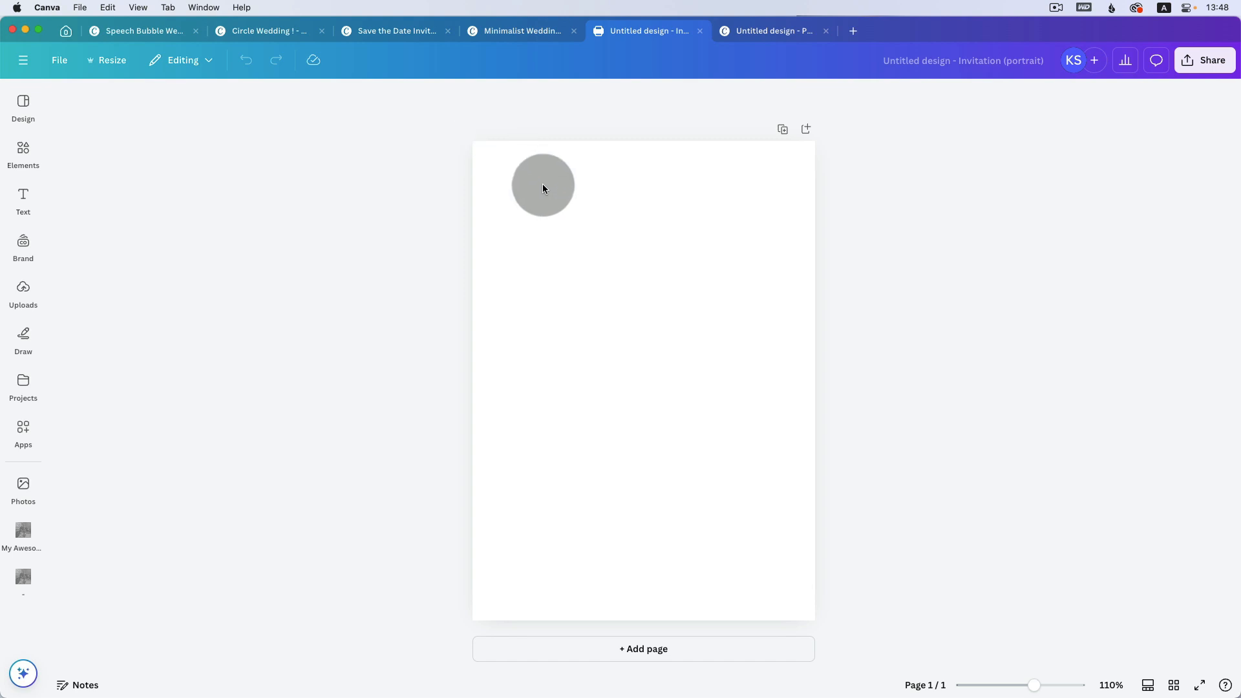
click(542, 185)
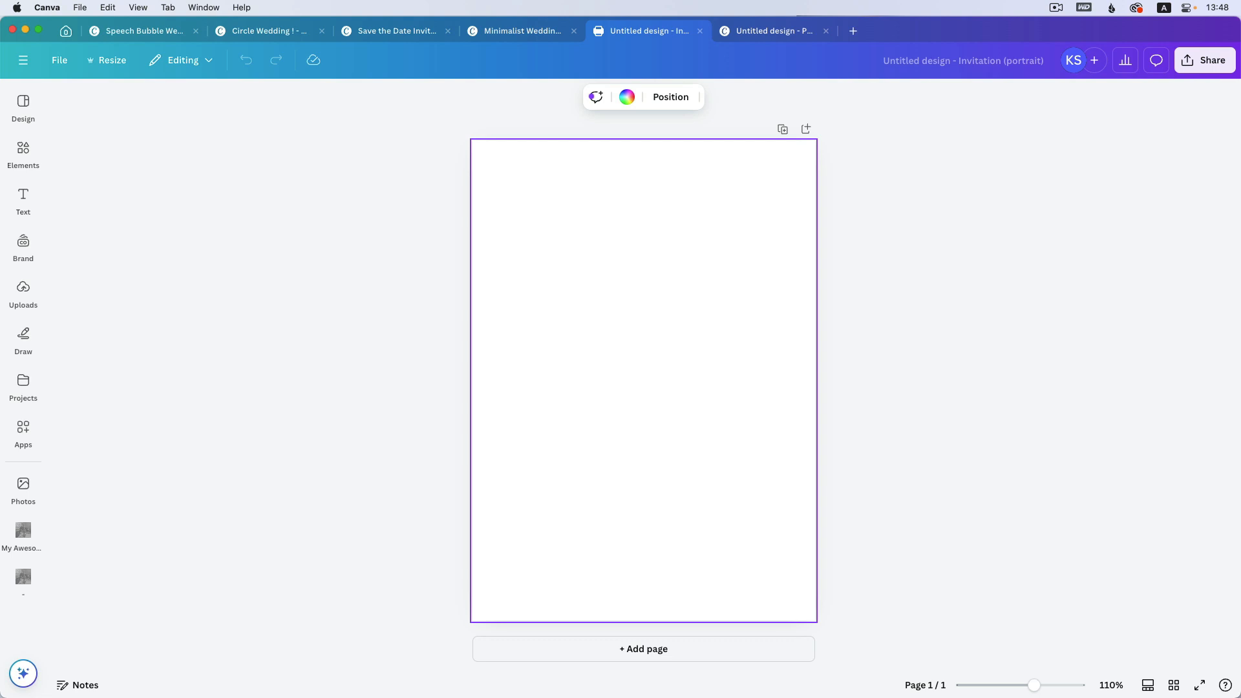
key(Escape)
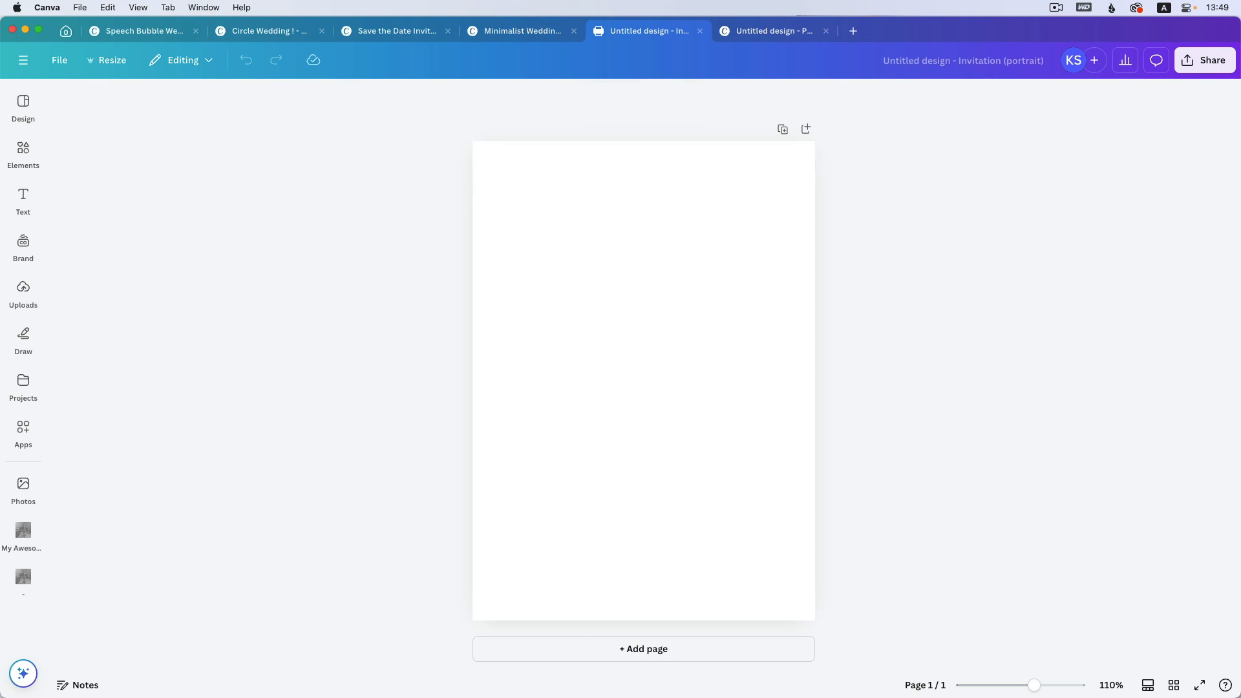
click(649, 188)
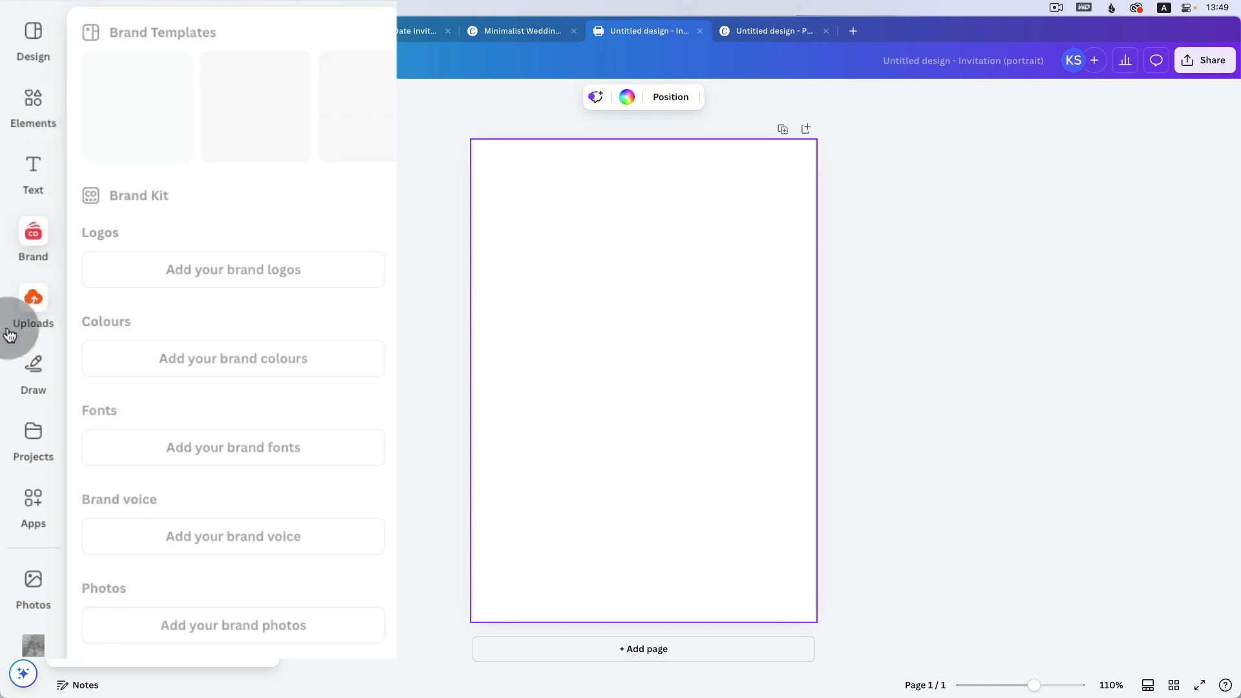
- Upload all the images in the Couples Photography folder to the image uploads
mouse_move(9, 334)
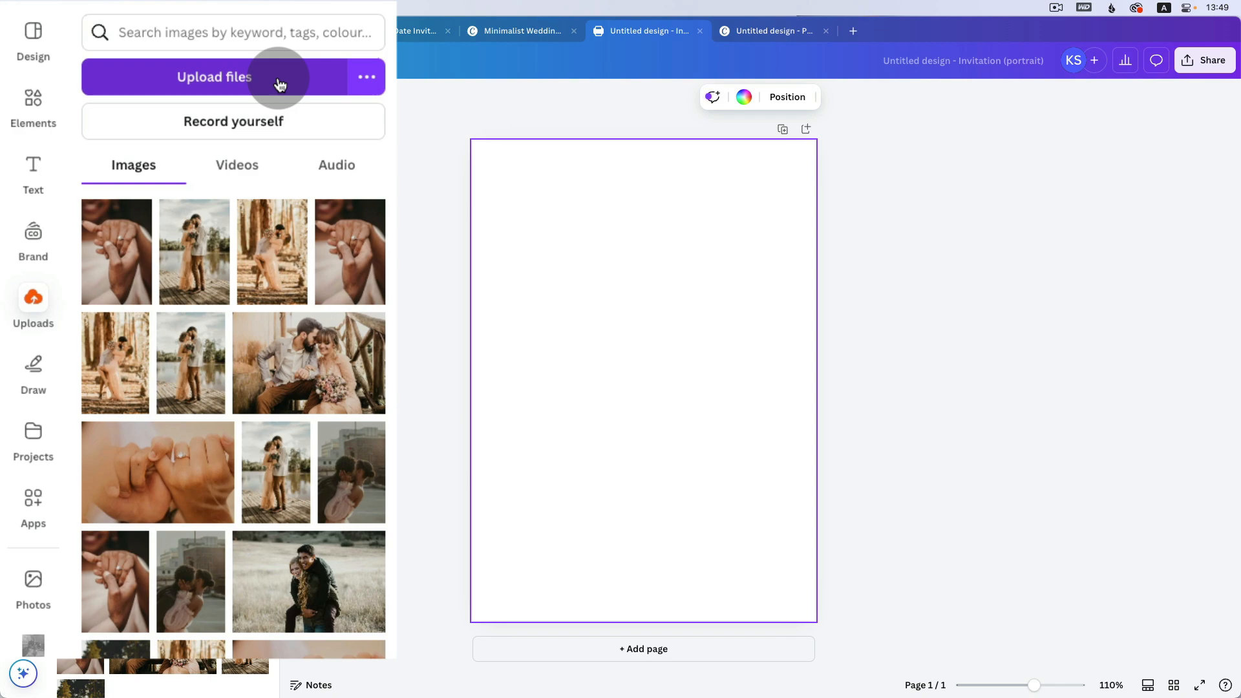
click(279, 84)
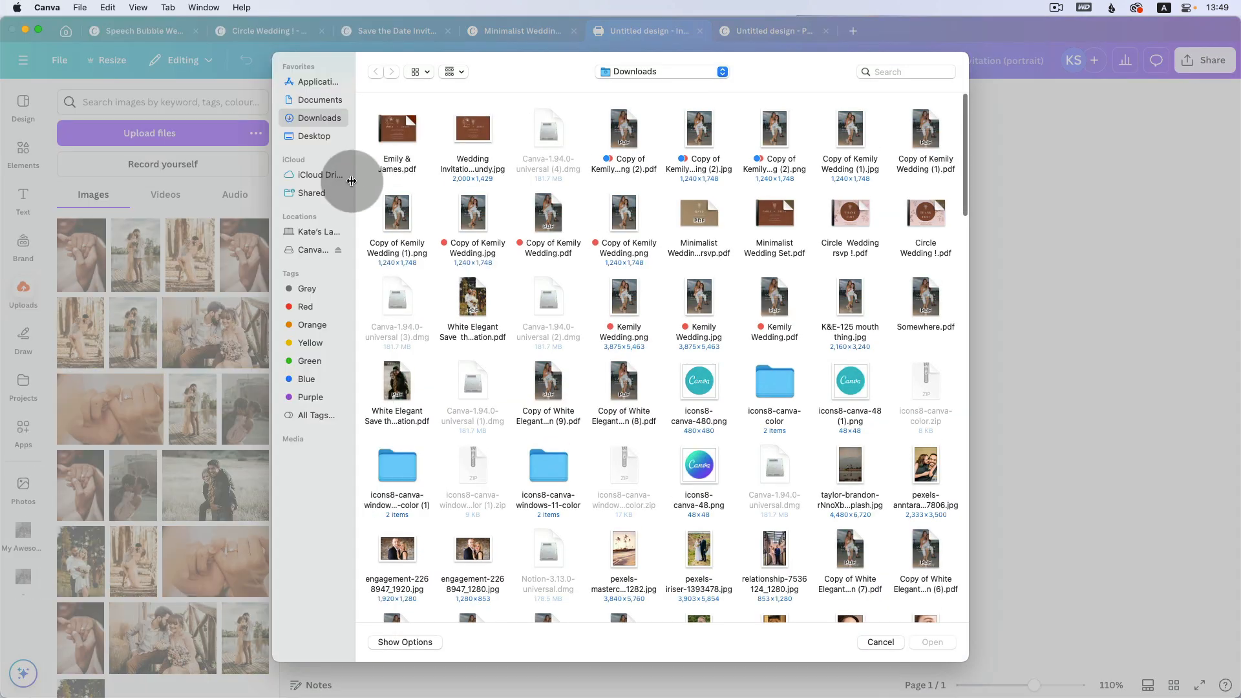
click(351, 180)
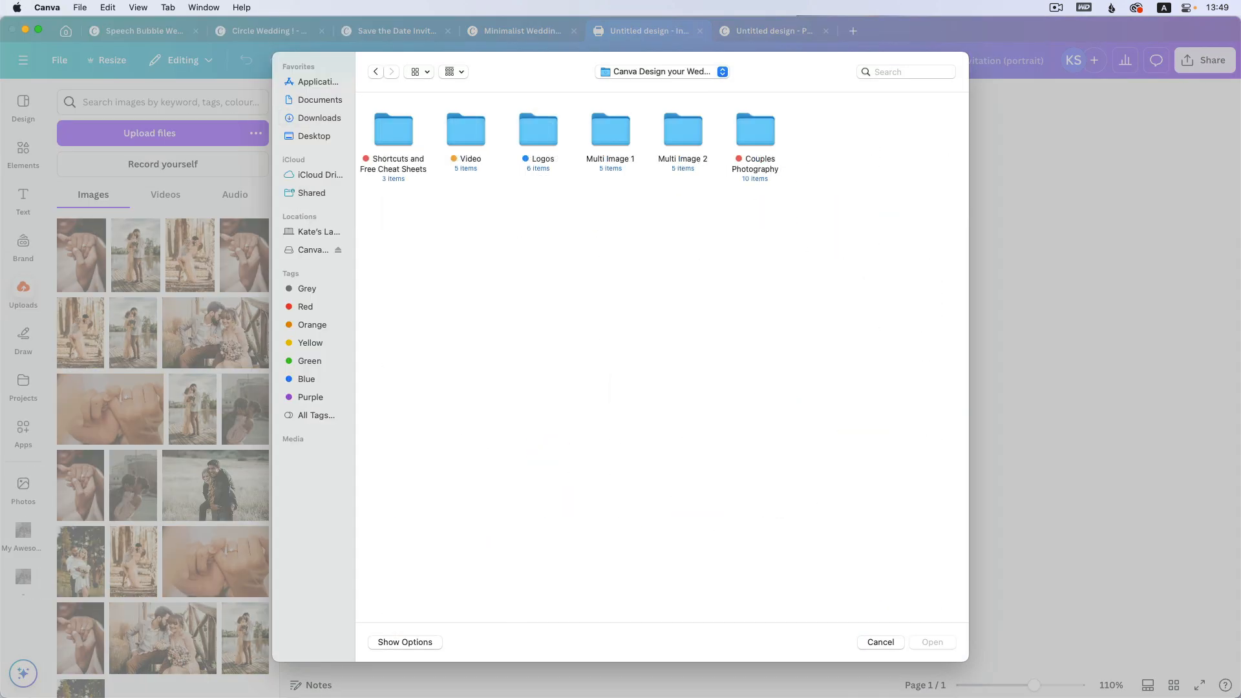
click(379, 123)
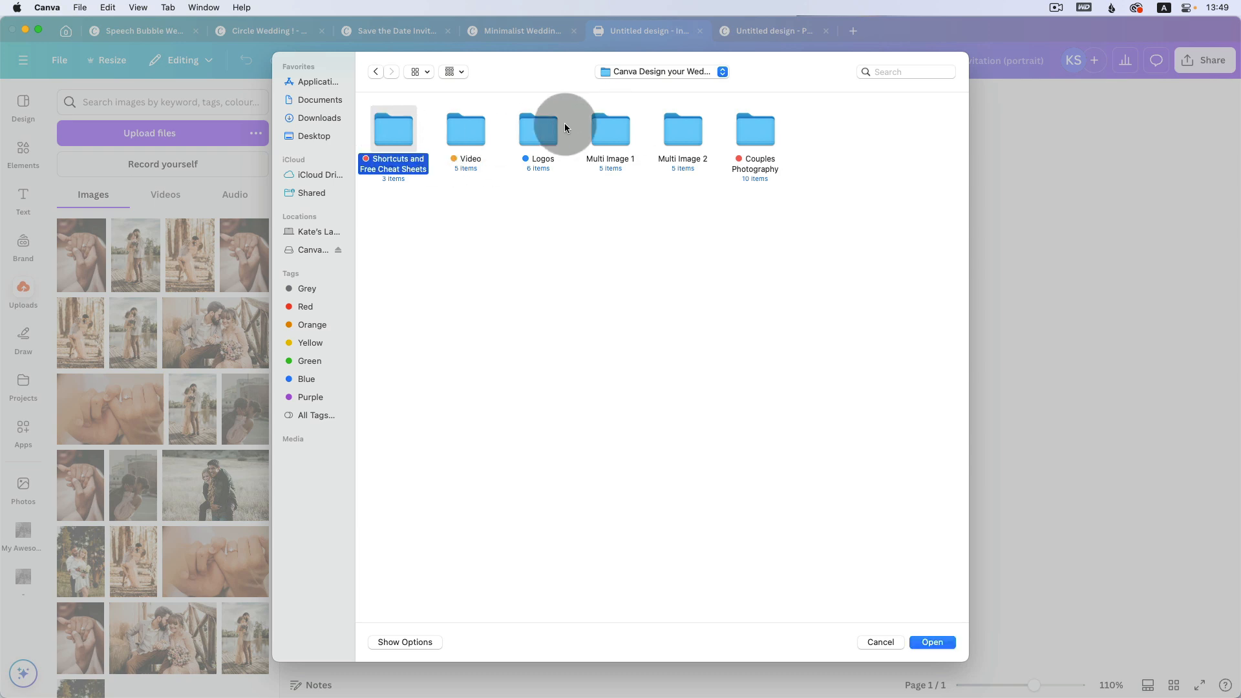
double_click(754, 128)
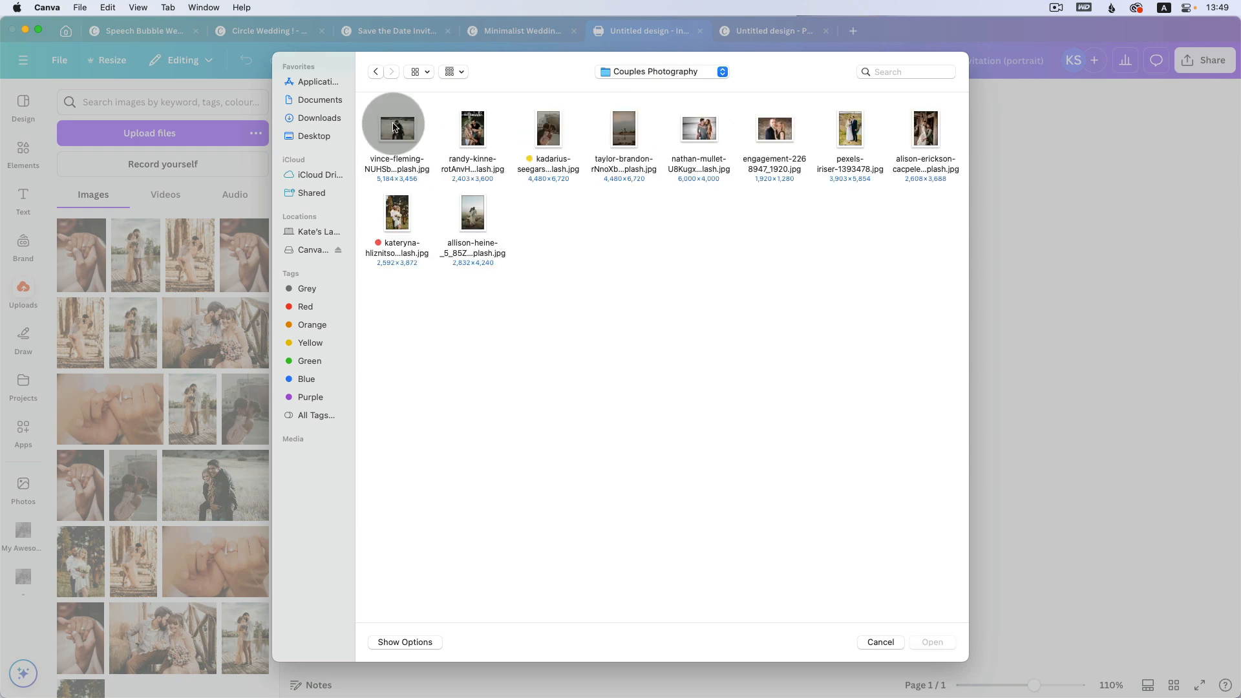
click(397, 212)
click(924, 258)
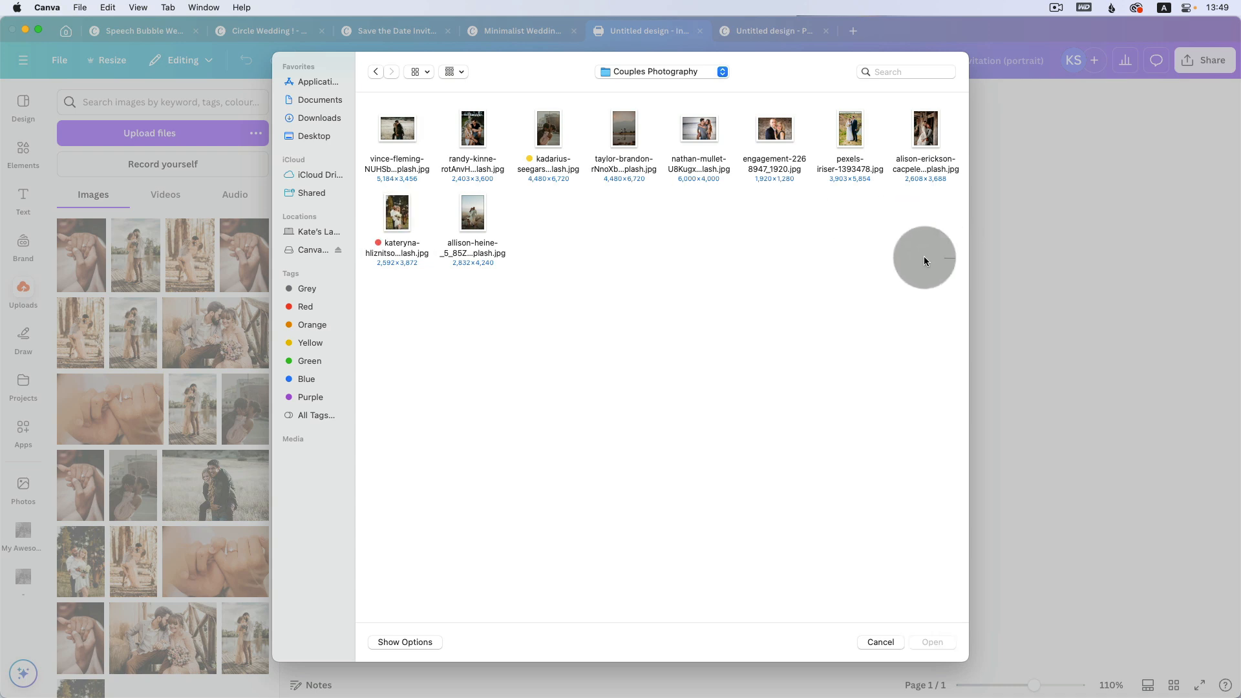
drag(924, 259, 361, 97)
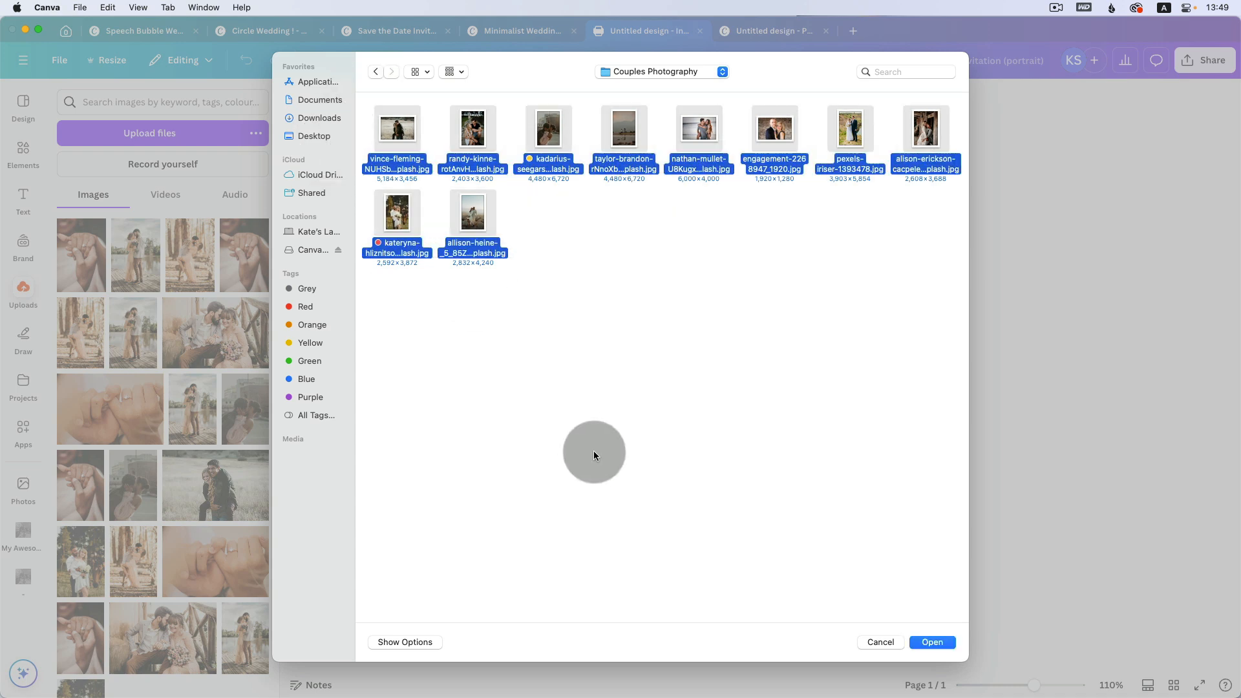
click(931, 641)
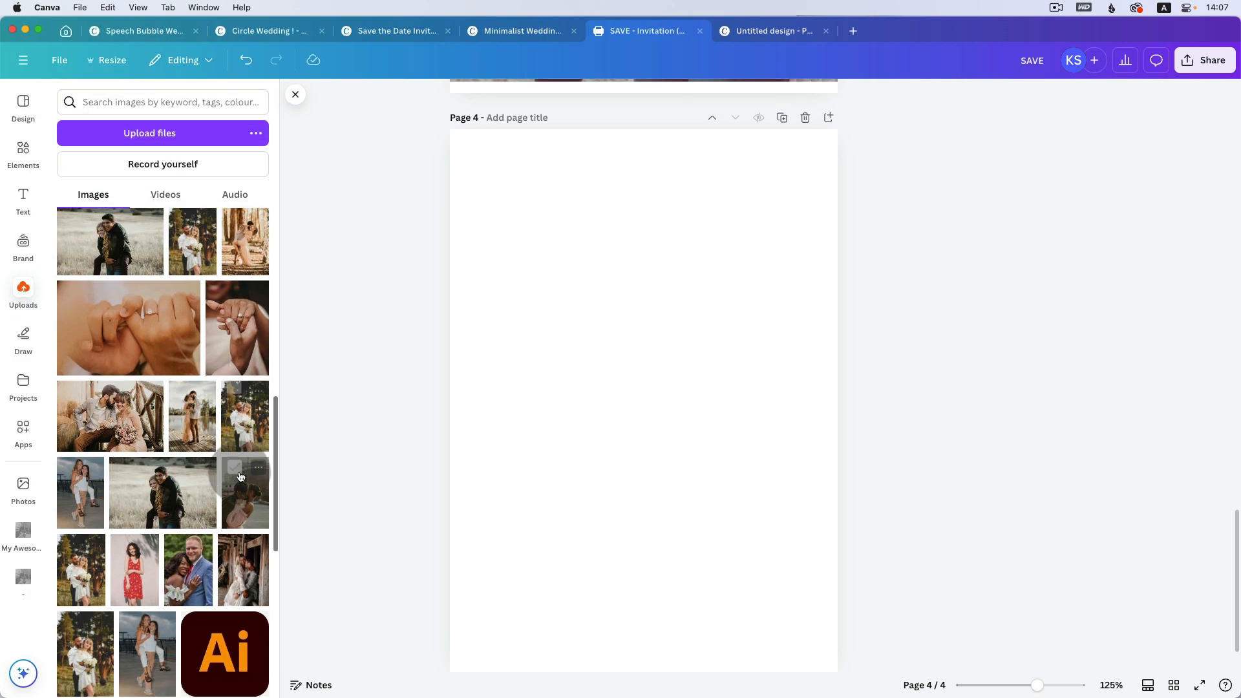
- Place the uploaded photo of the couple in the blue suit and white dress on page 4 and enlarge it toward the page's upper-left corner
scroll(192, 471, down, 2)
click(192, 471)
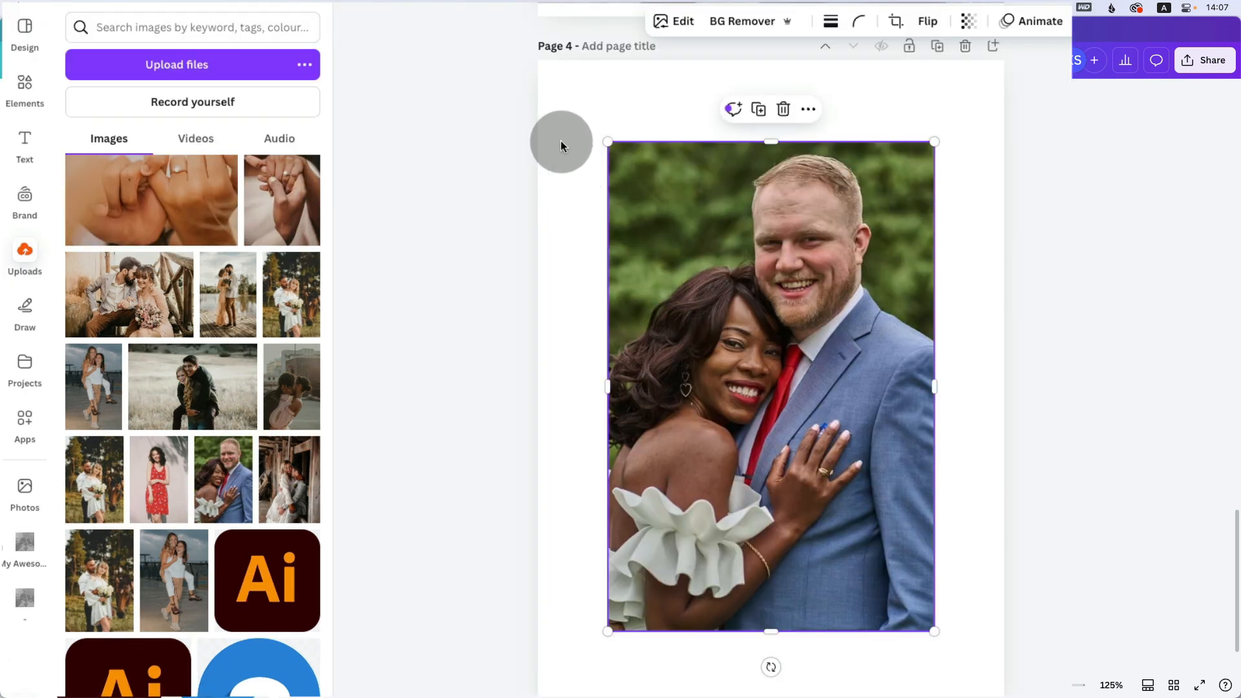
drag(613, 142, 558, 101)
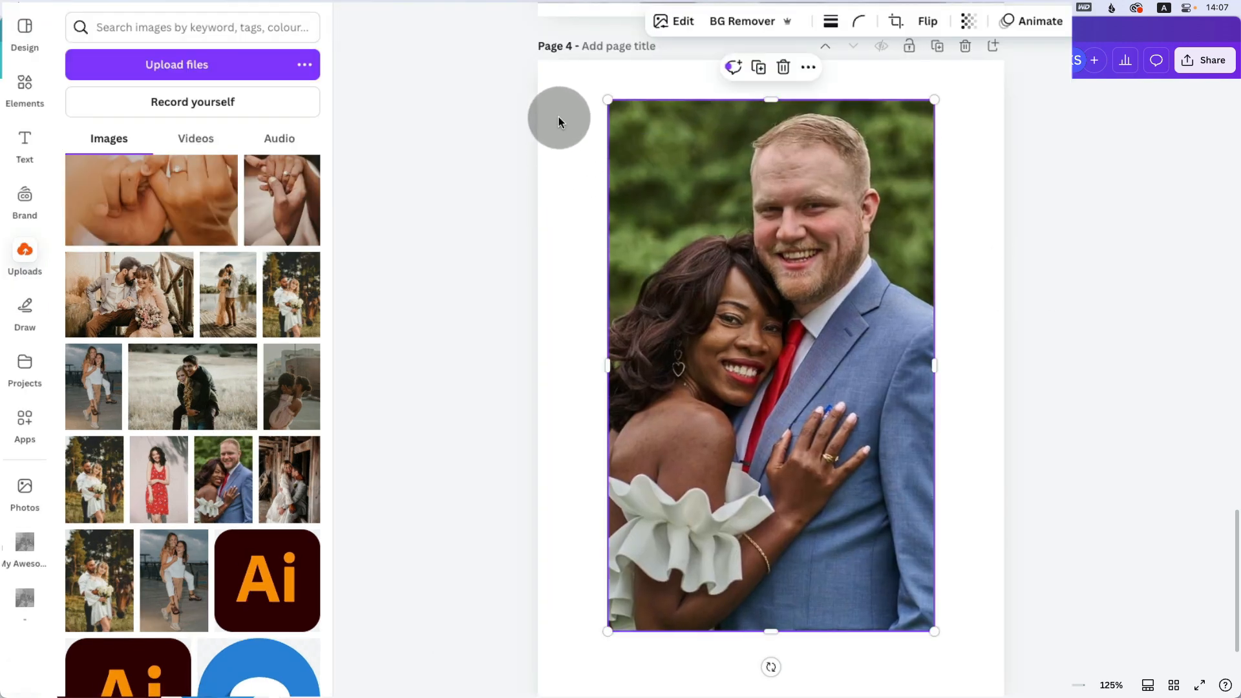
key(super+z)
click(562, 194)
click(613, 145)
drag(608, 141, 554, 110)
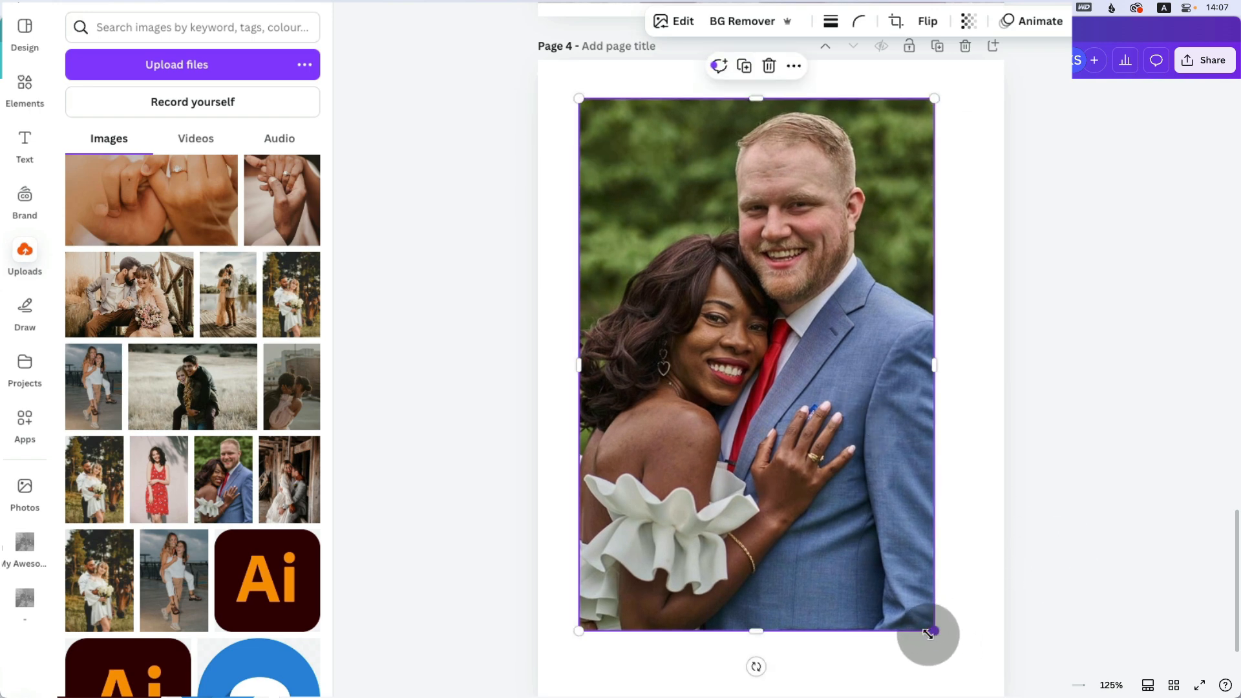
- Enlarge the couple photo toward the page's lower-right corner, keeping a white border around it, and deselect it
drag(928, 634, 943, 667)
click(1057, 427)
click(807, 309)
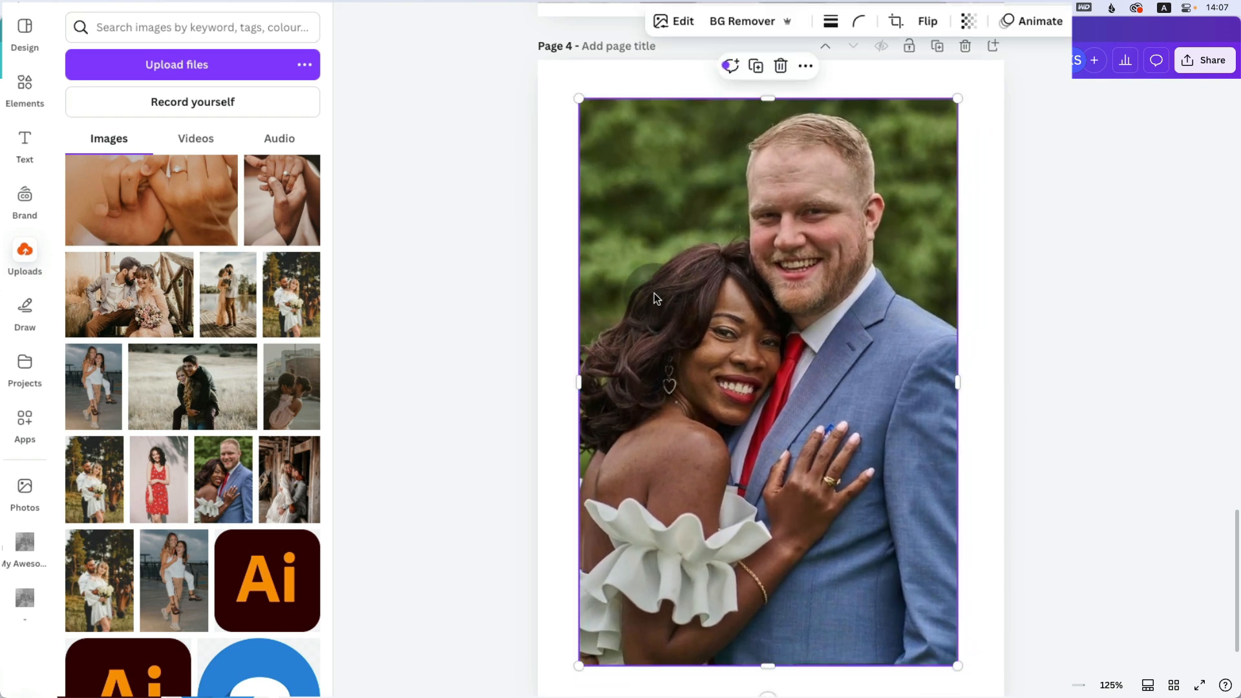
click(561, 234)
scroll(561, 234, up, 3)
scroll(559, 234, down, 3)
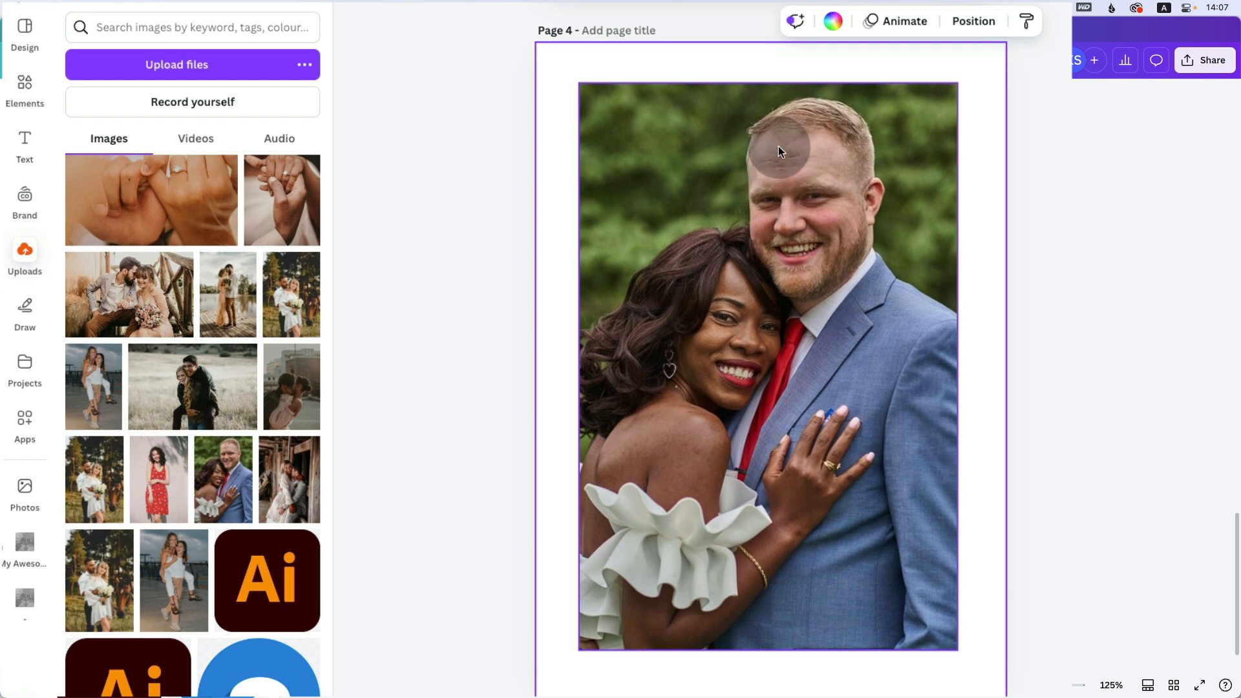
- Open the Face Retouch effect for the couple photo on page 4, with the faces seen in close-up
click(816, 157)
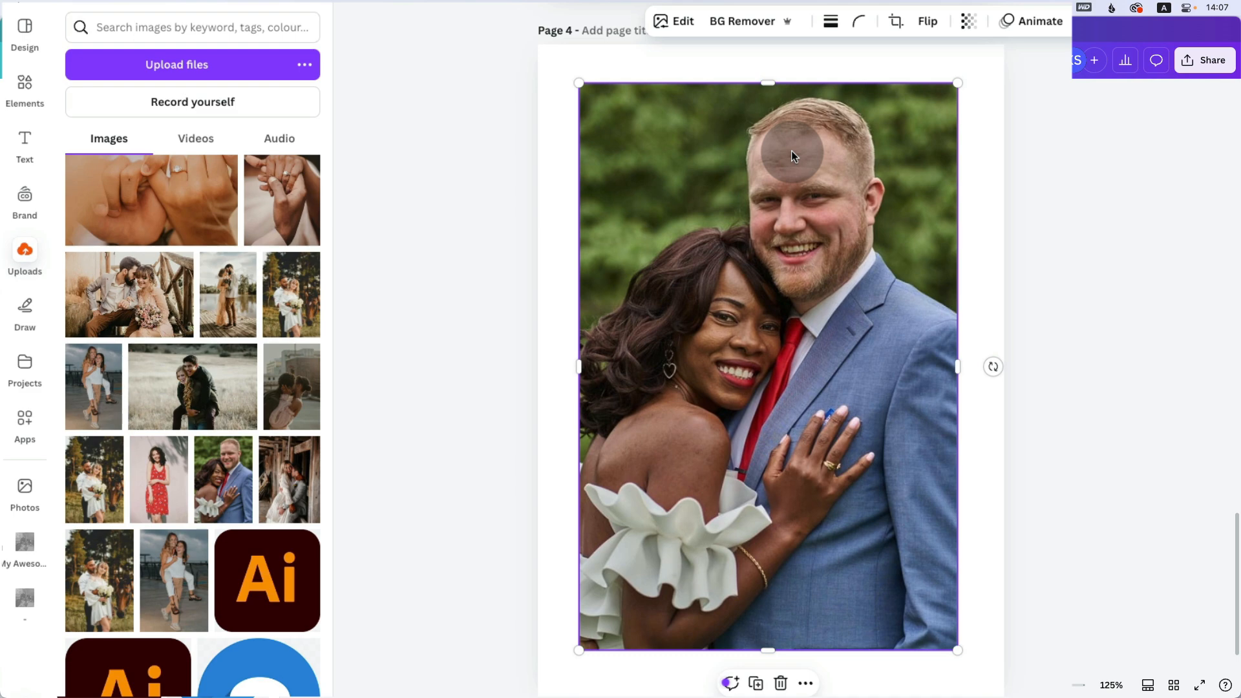
key(super+equal)
key(super+equal)
key(super+equal)
key(super+equal)
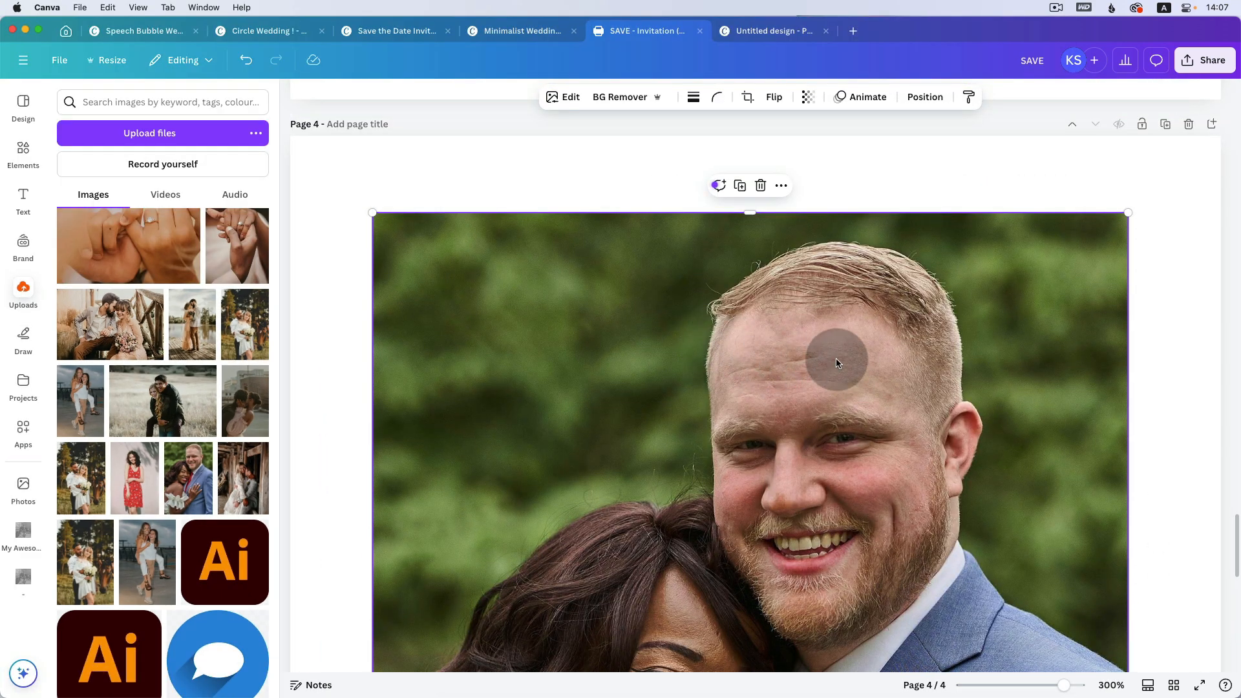
scroll(866, 373, down, 1)
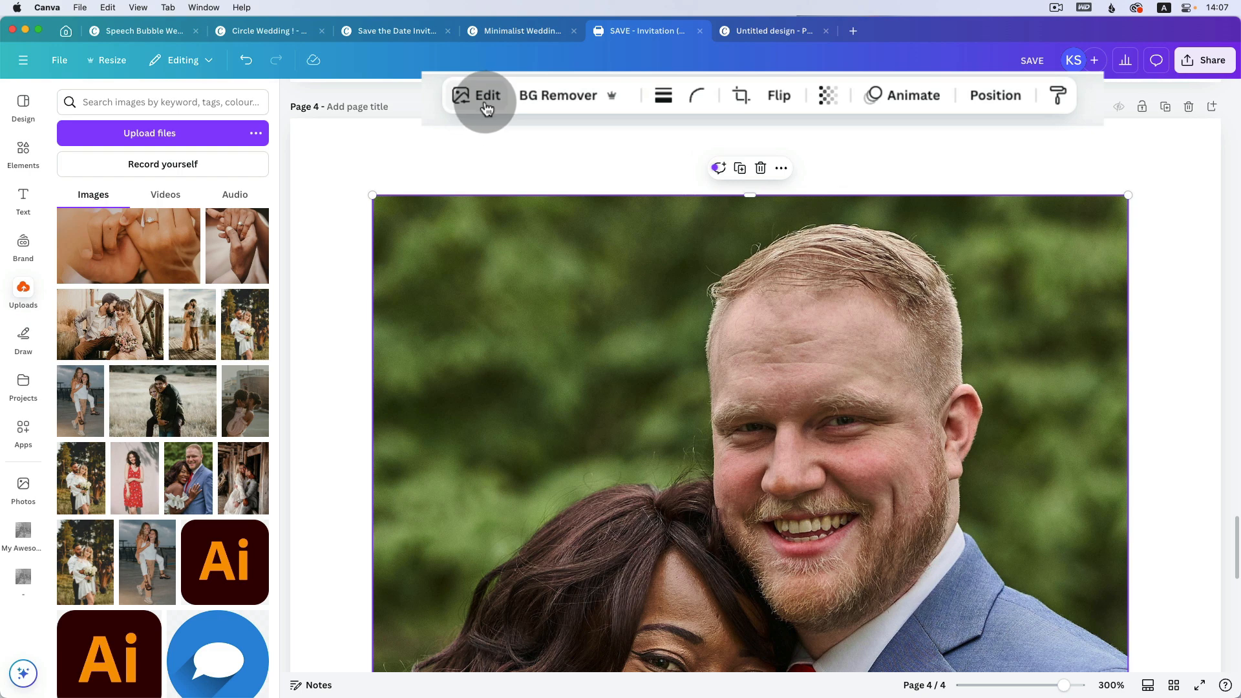
click(486, 107)
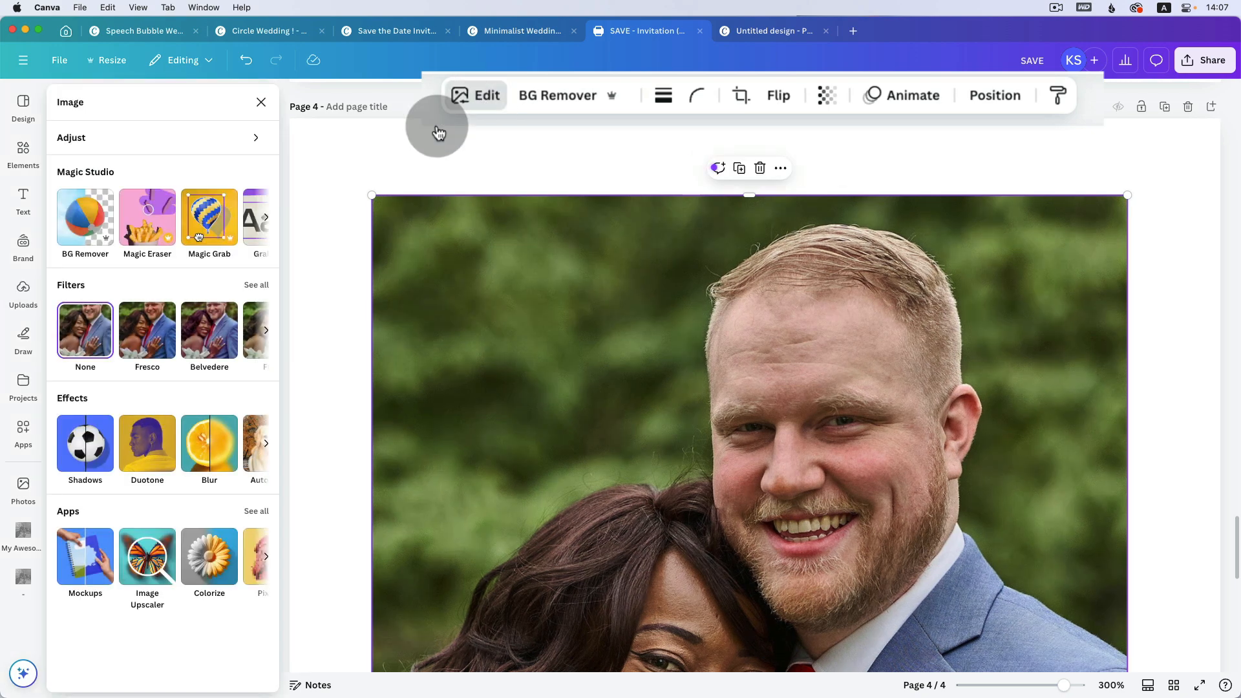
scroll(198, 213, right, 2)
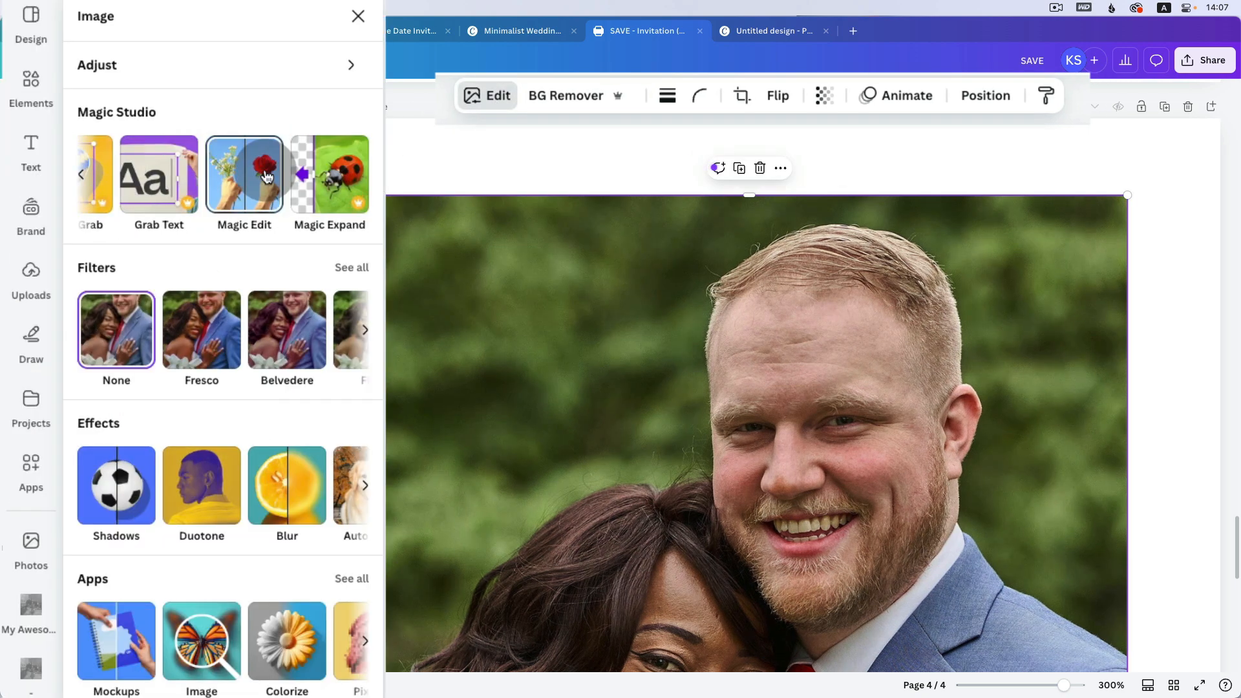
scroll(258, 349, right, 3)
scroll(285, 513, right, 2)
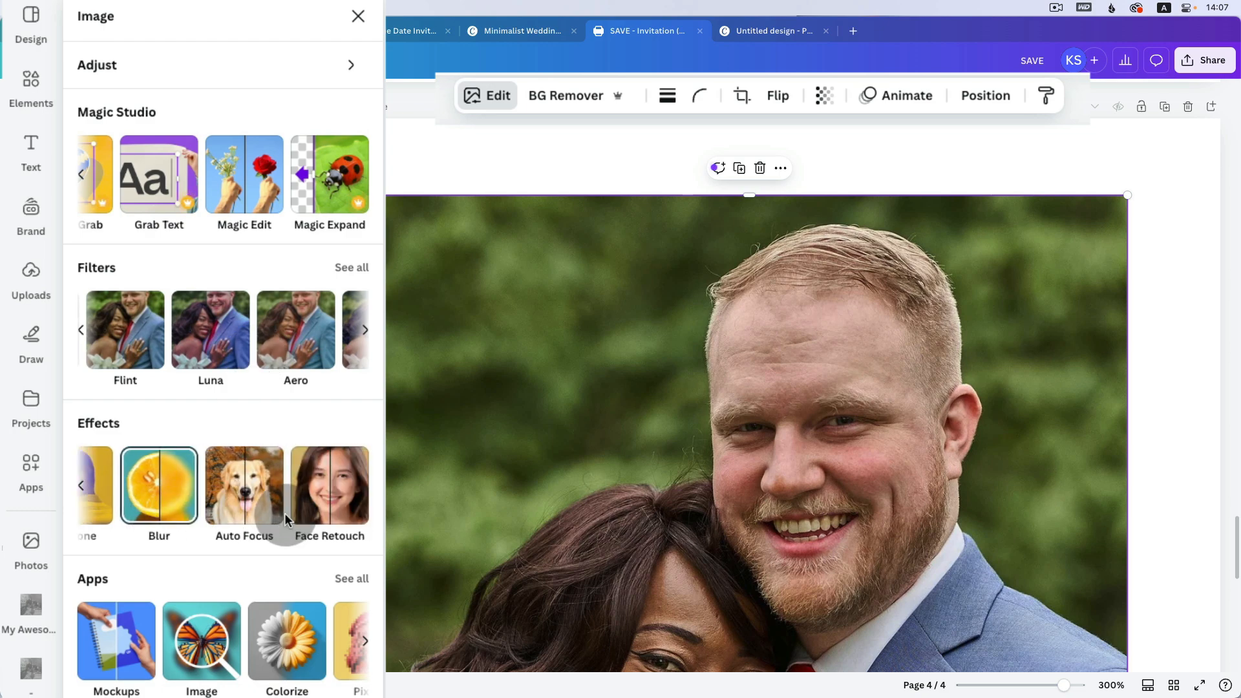
click(337, 488)
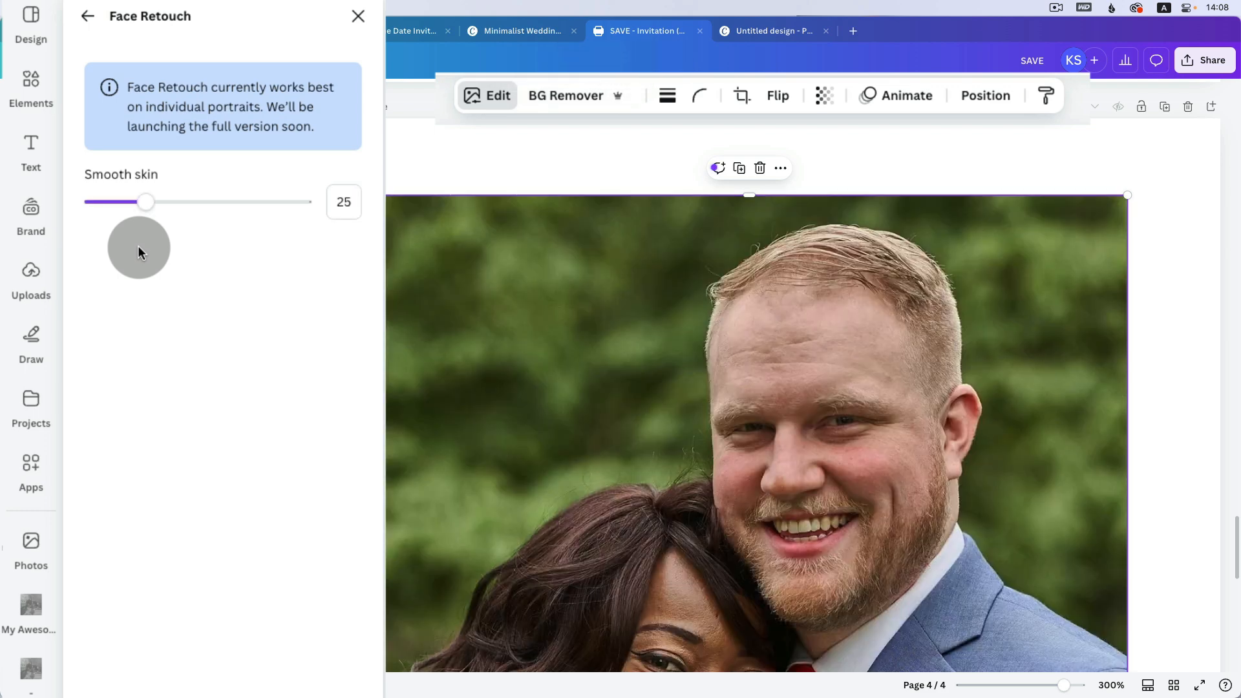
- Set the Face Retouch skin smoothing on the couple photo to 100
drag(147, 206, 307, 202)
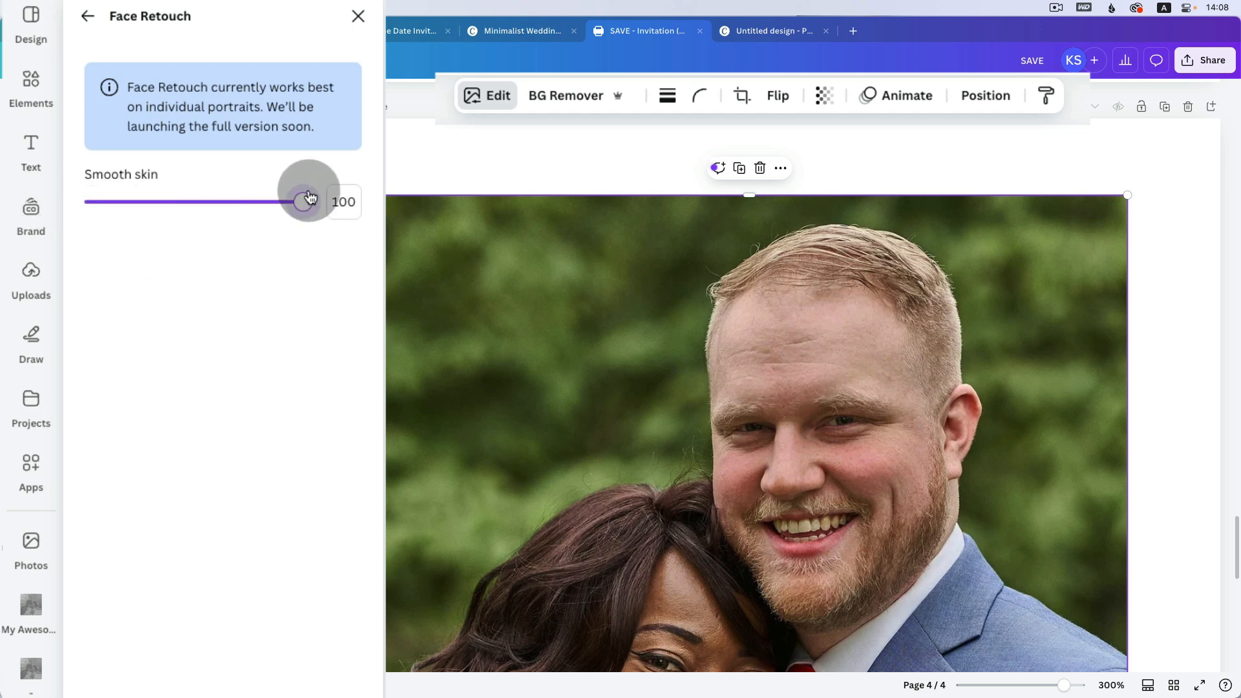
mouse_move(303, 202)
mouse_down()
mouse_move(102, 200)
mouse_move(326, 204)
mouse_up()
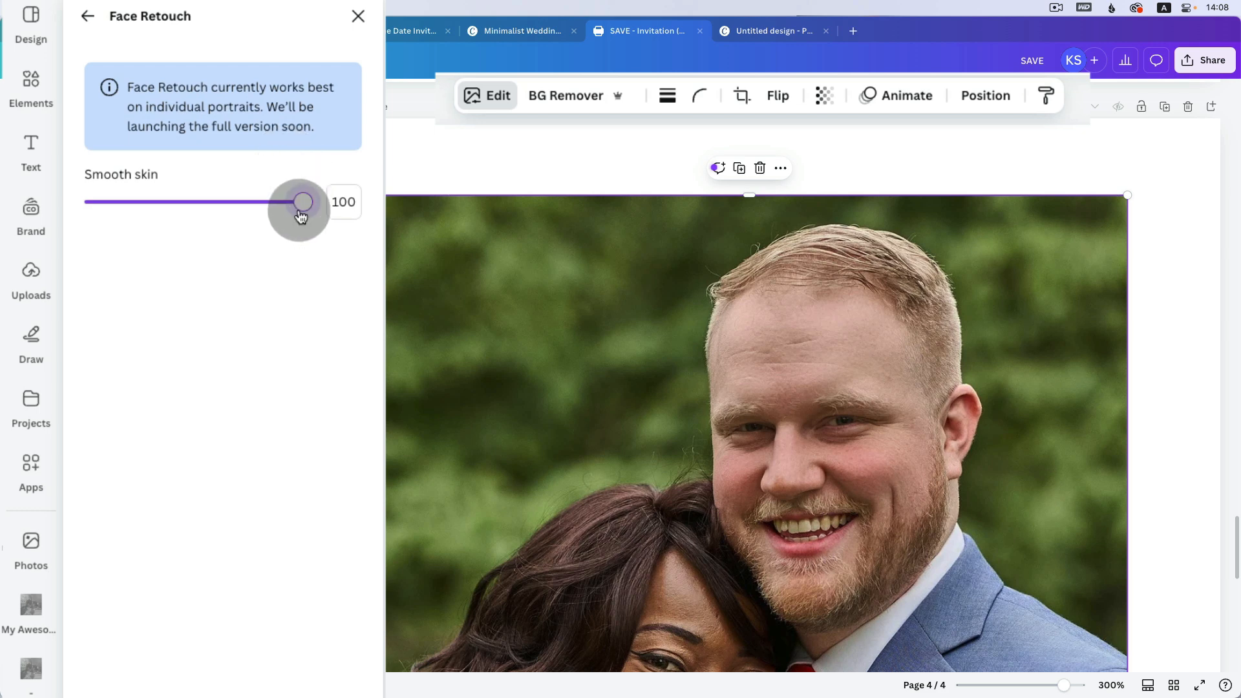
mouse_move(301, 216)
mouse_down()
mouse_move(219, 216)
mouse_move(324, 220)
mouse_up()
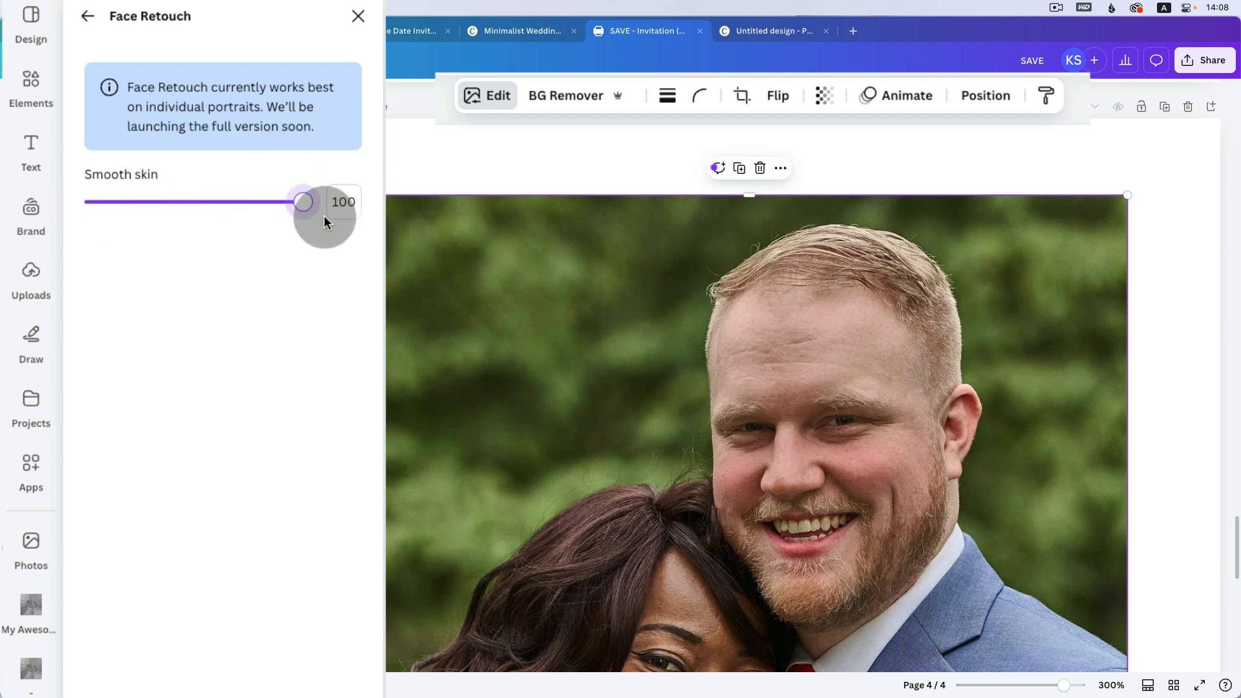
click(127, 202)
drag(127, 203, 303, 202)
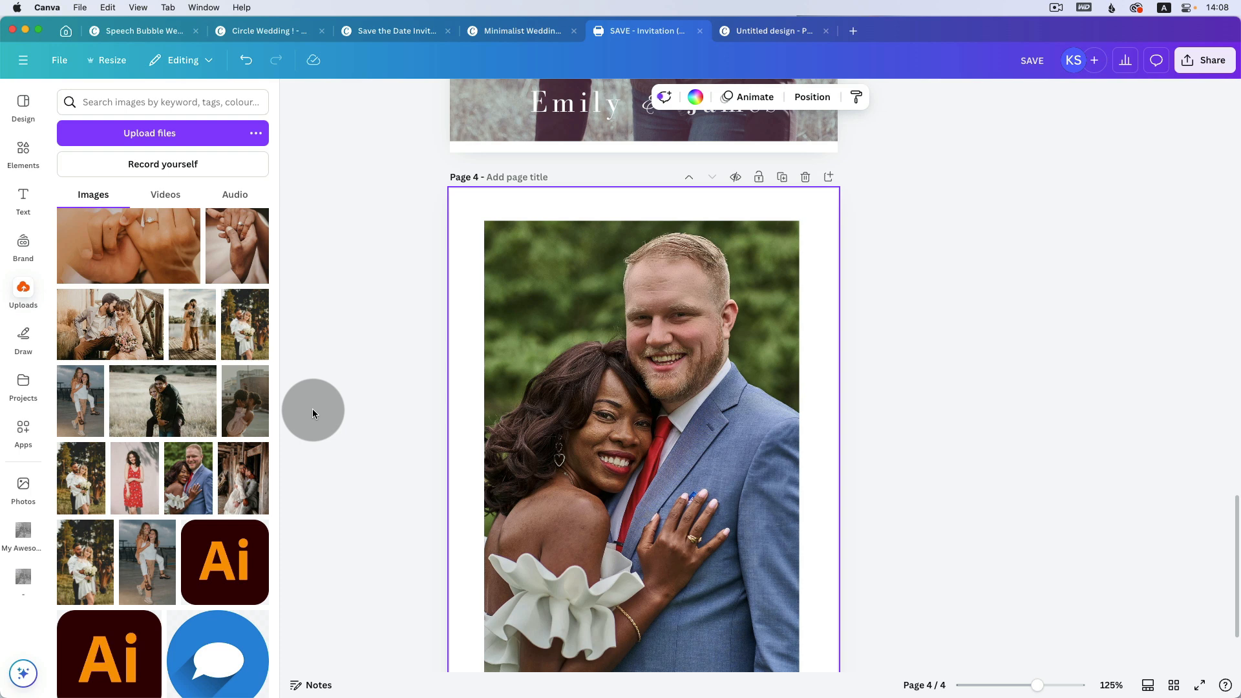
click(312, 414)
scroll(194, 388, down, 2)
scroll(221, 386, up, 2)
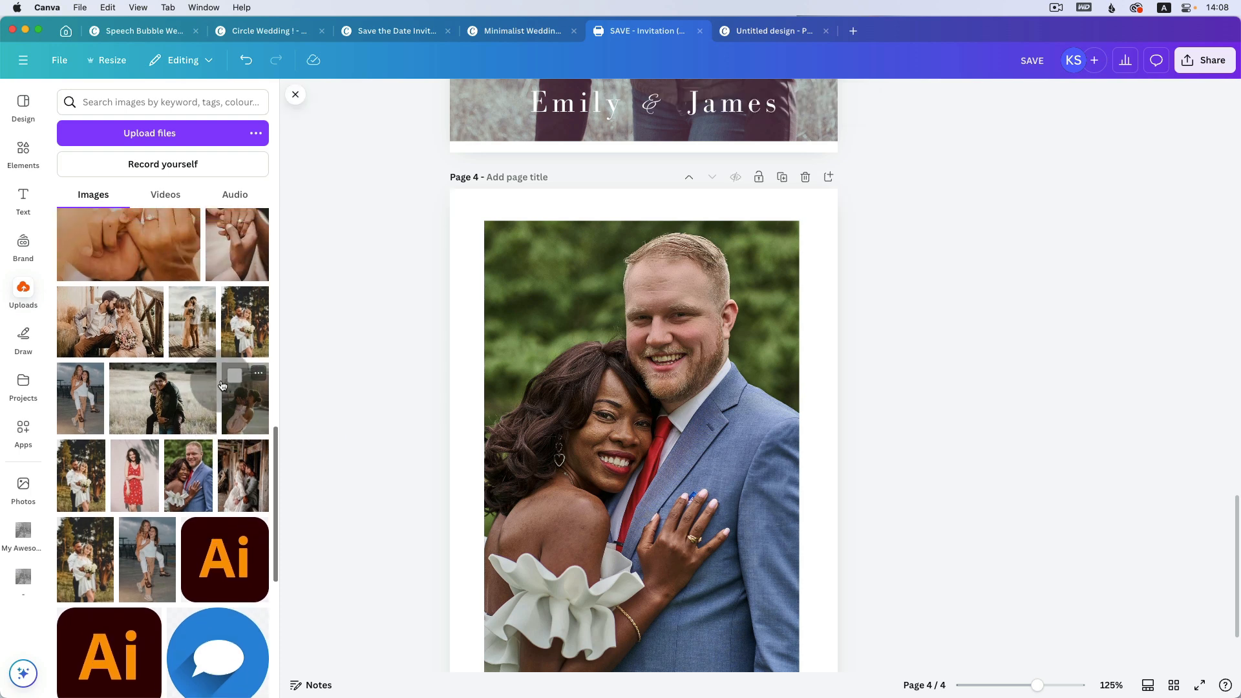
scroll(221, 386, up, 3)
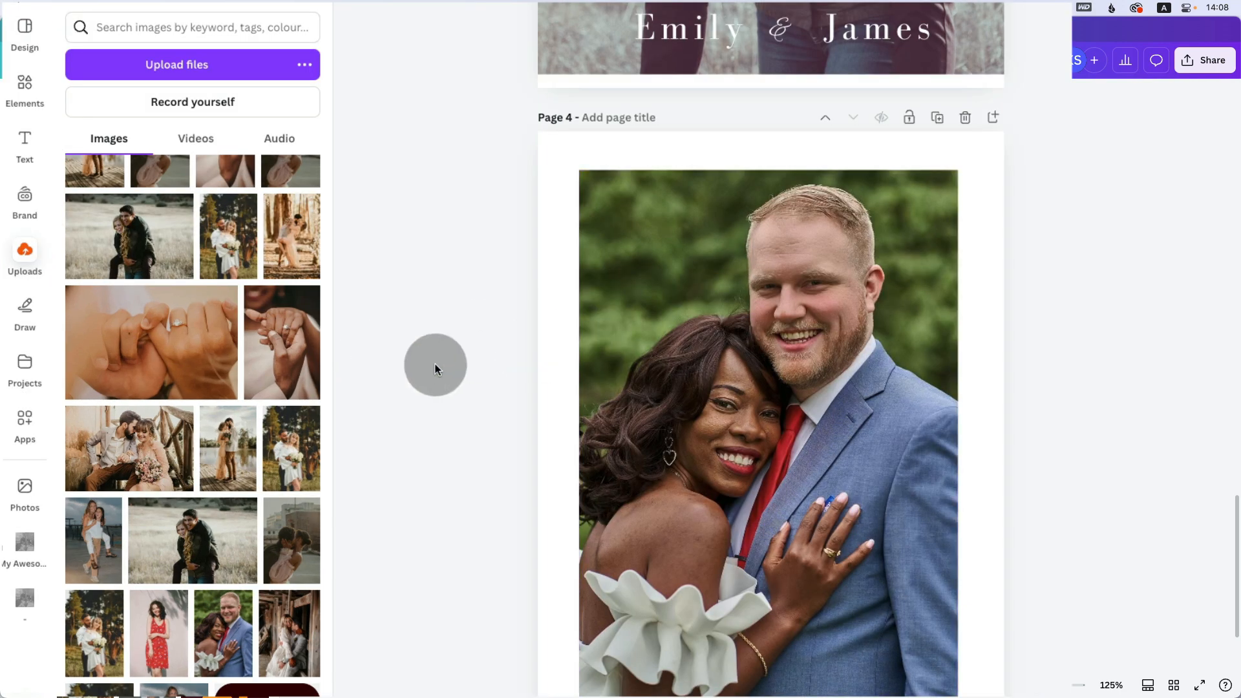
scroll(434, 365, down, 1)
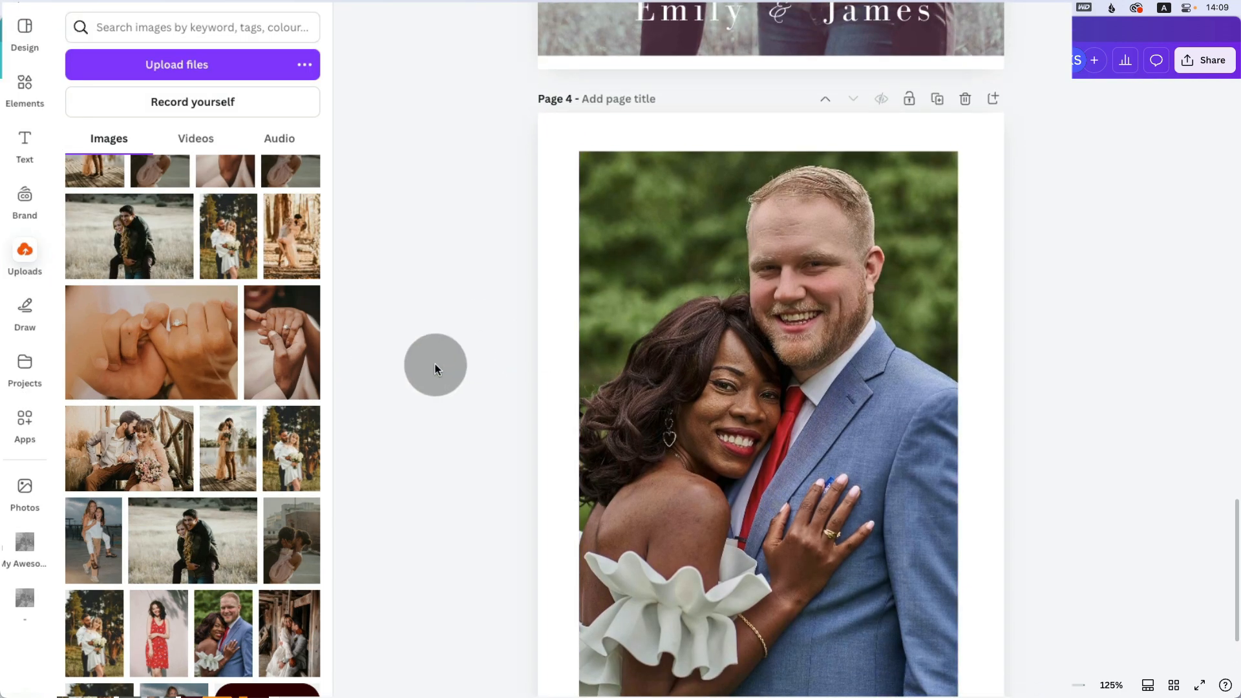
scroll(207, 315, down, 3)
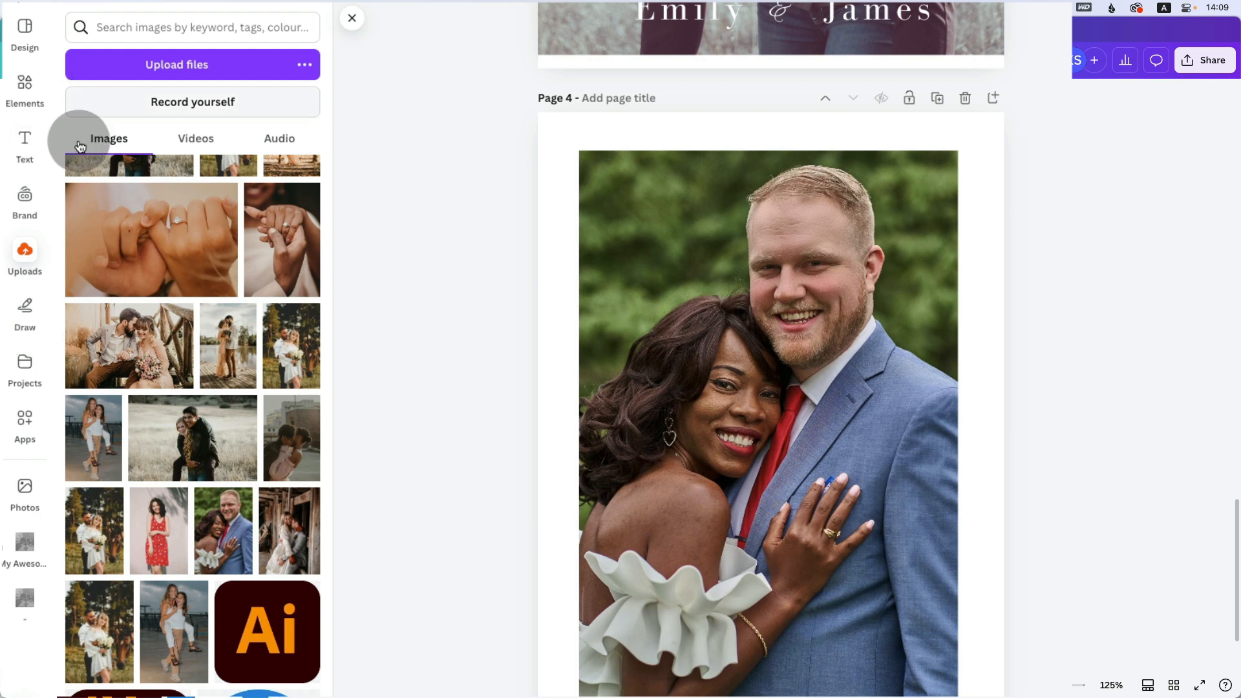
- Search the text styles for "save the date" and add the pink serif SAVE THE DATE font combination to page 4
click(26, 142)
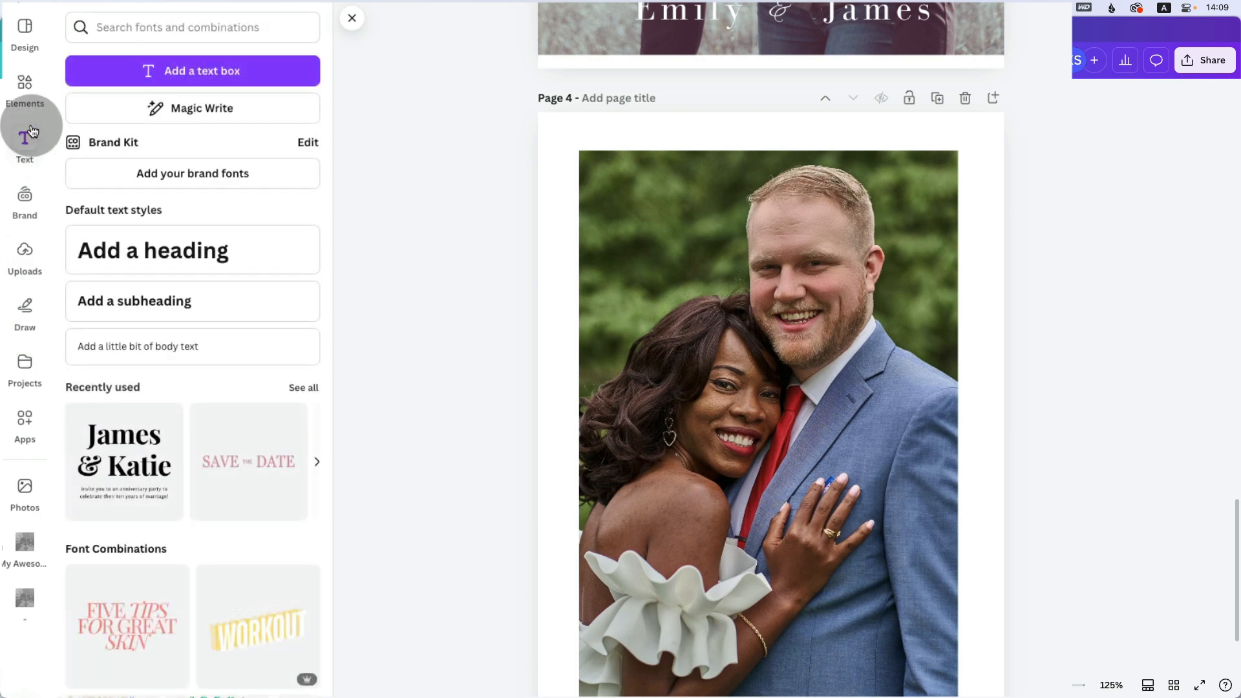
scroll(204, 391, down, 6)
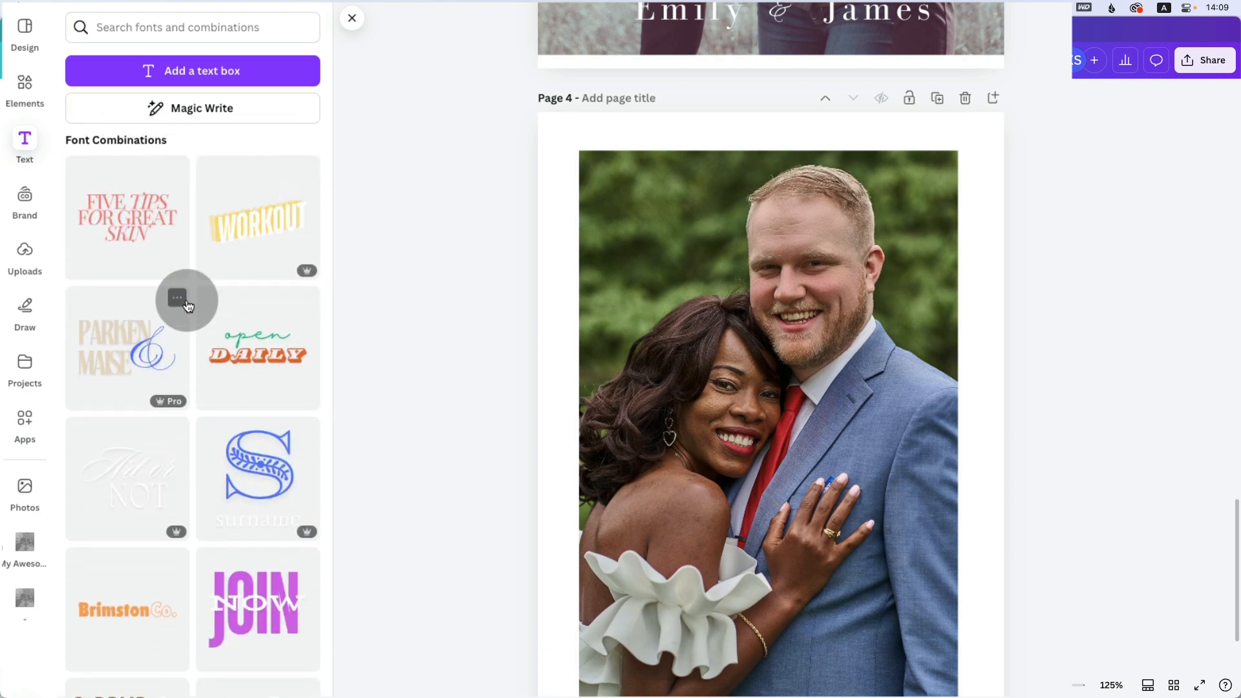
scroll(183, 299, down, 2)
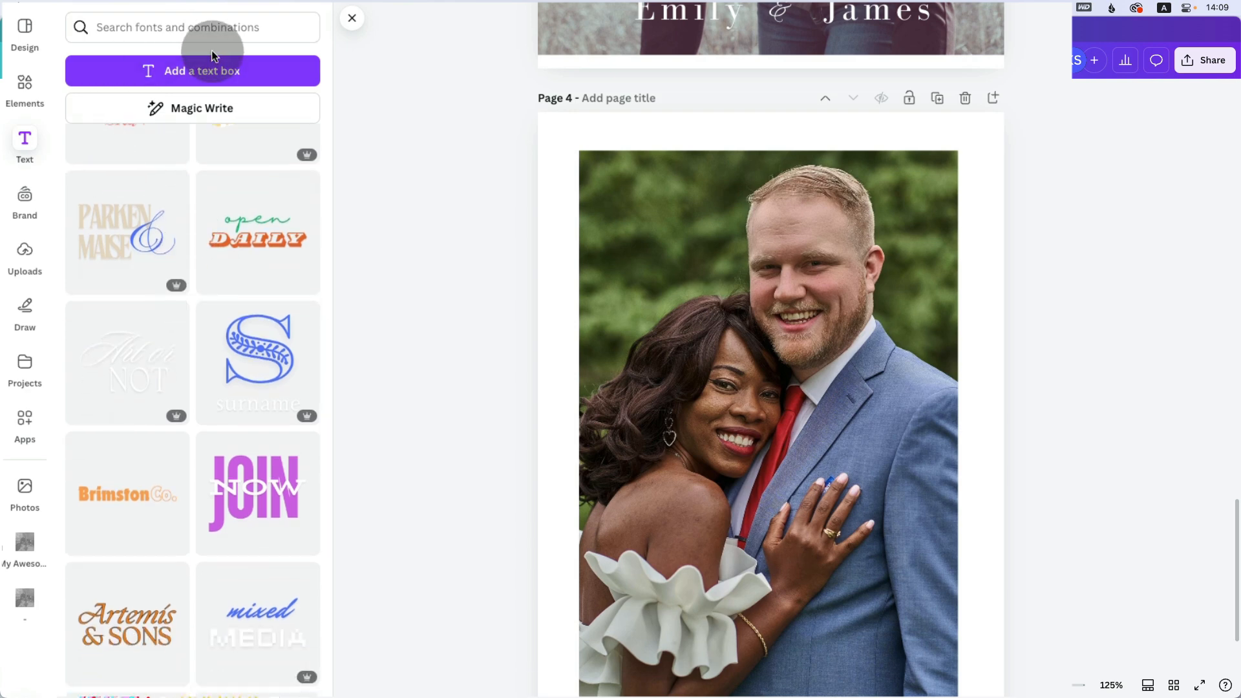
click(204, 27)
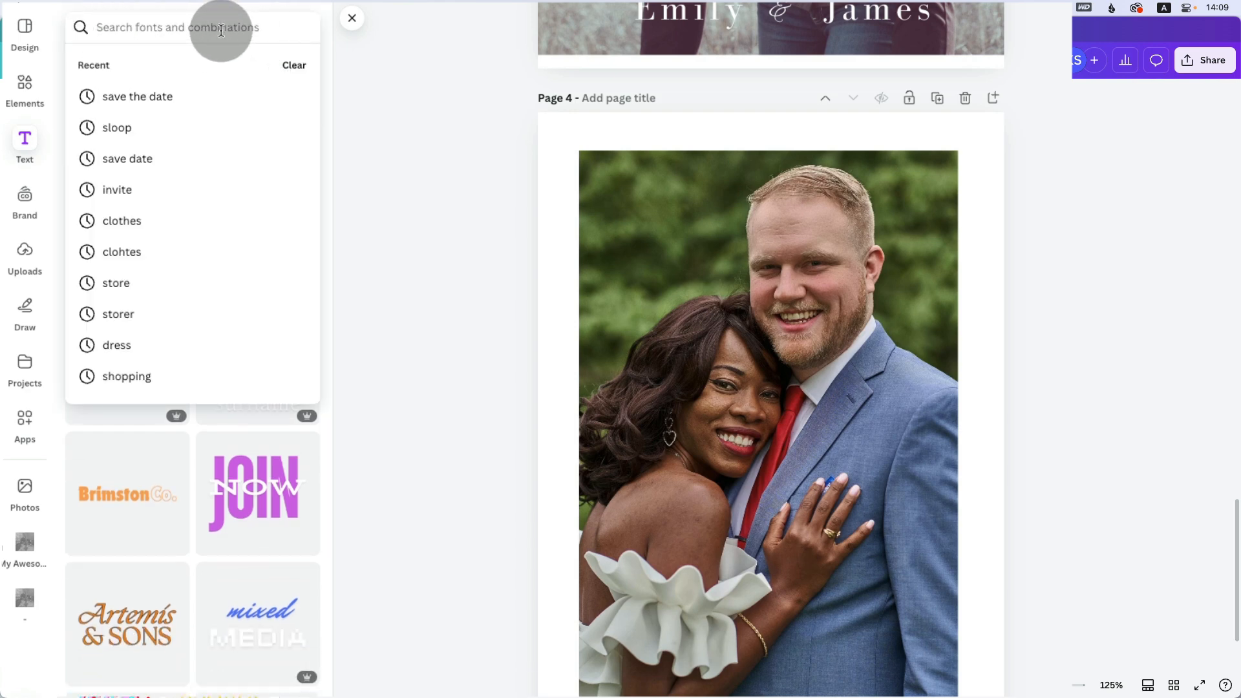
text(save the)
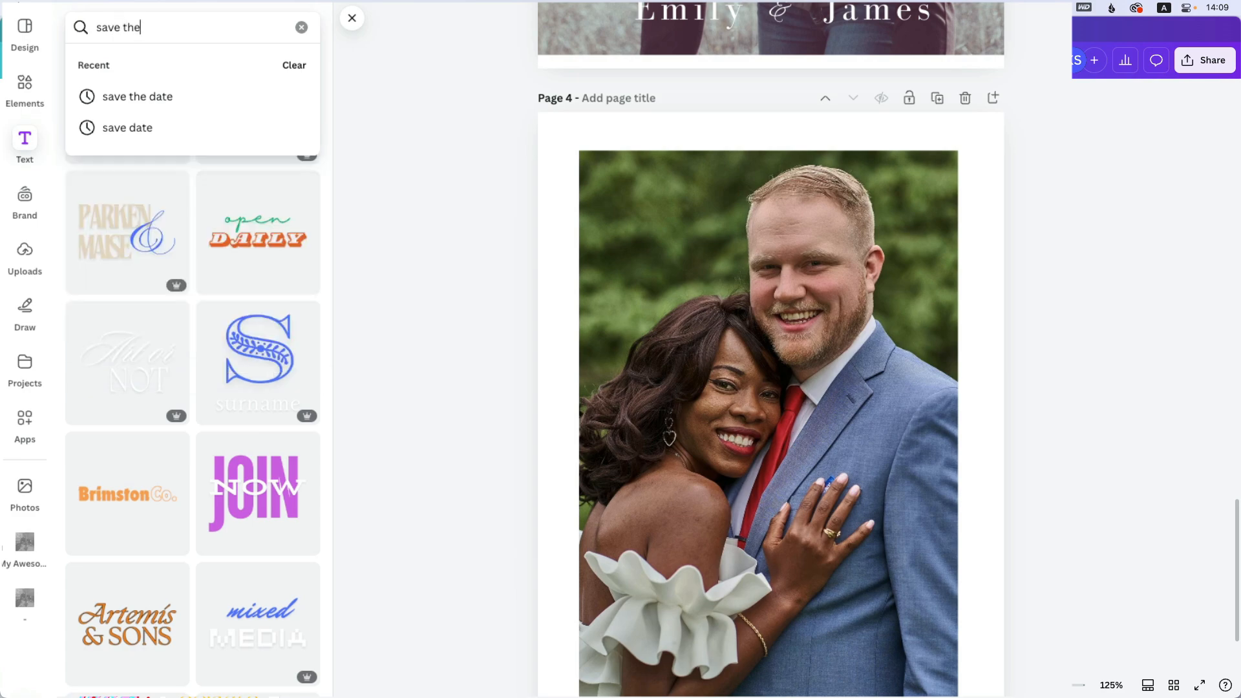
text( date)
key(Return)
click(238, 160)
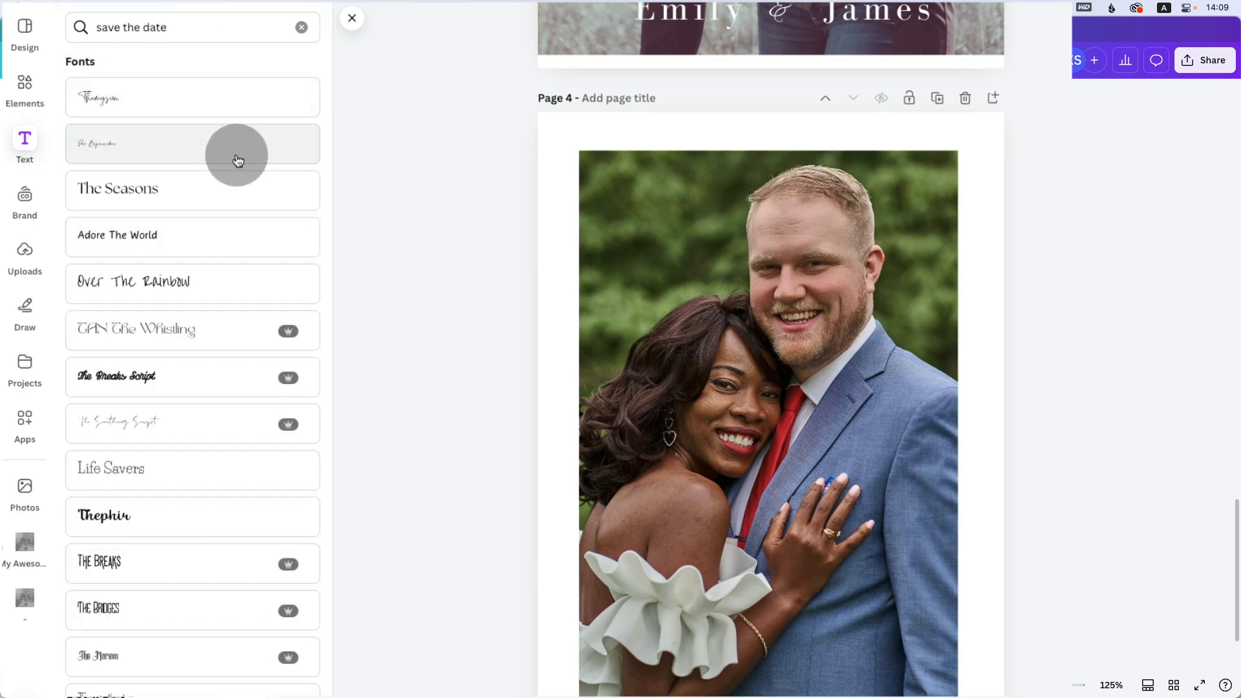
scroll(238, 160, down, 10)
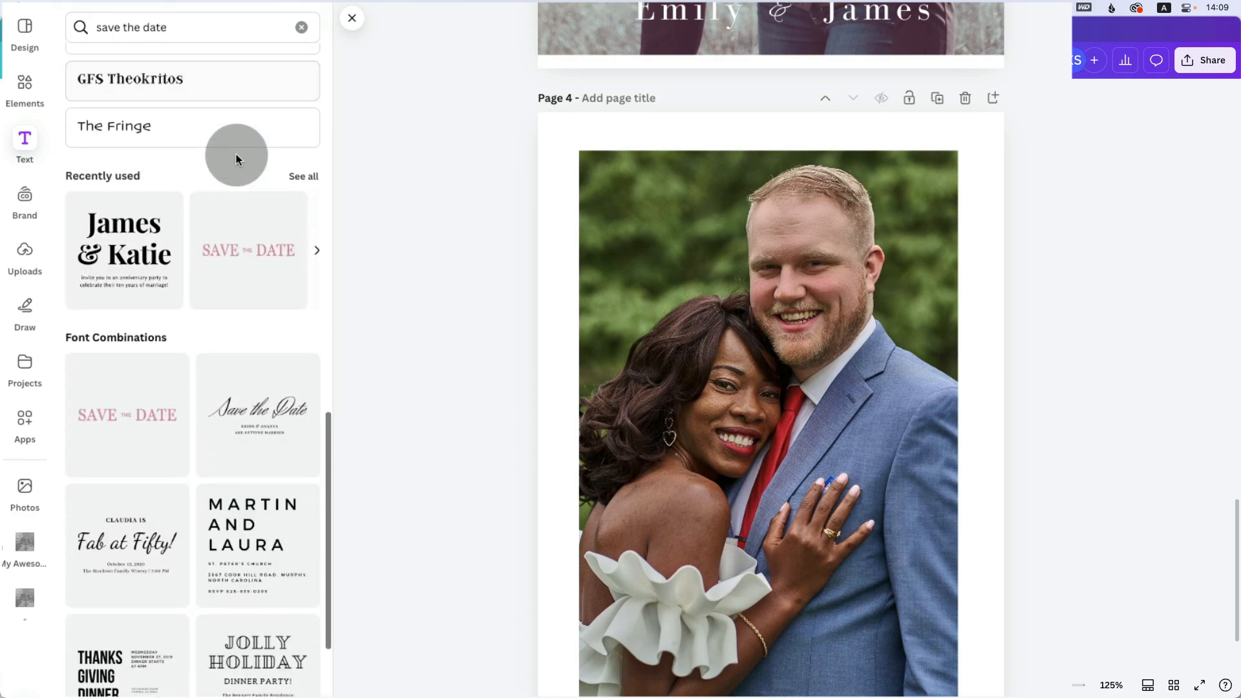
scroll(238, 161, down, 3)
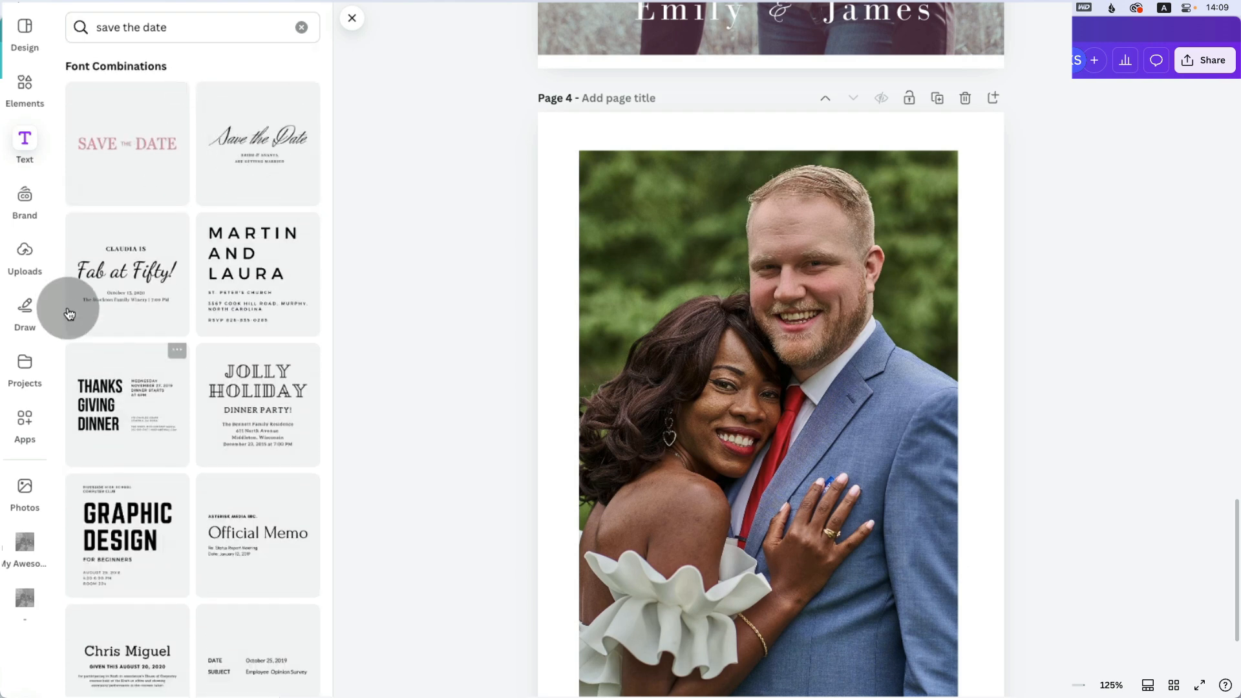
click(146, 153)
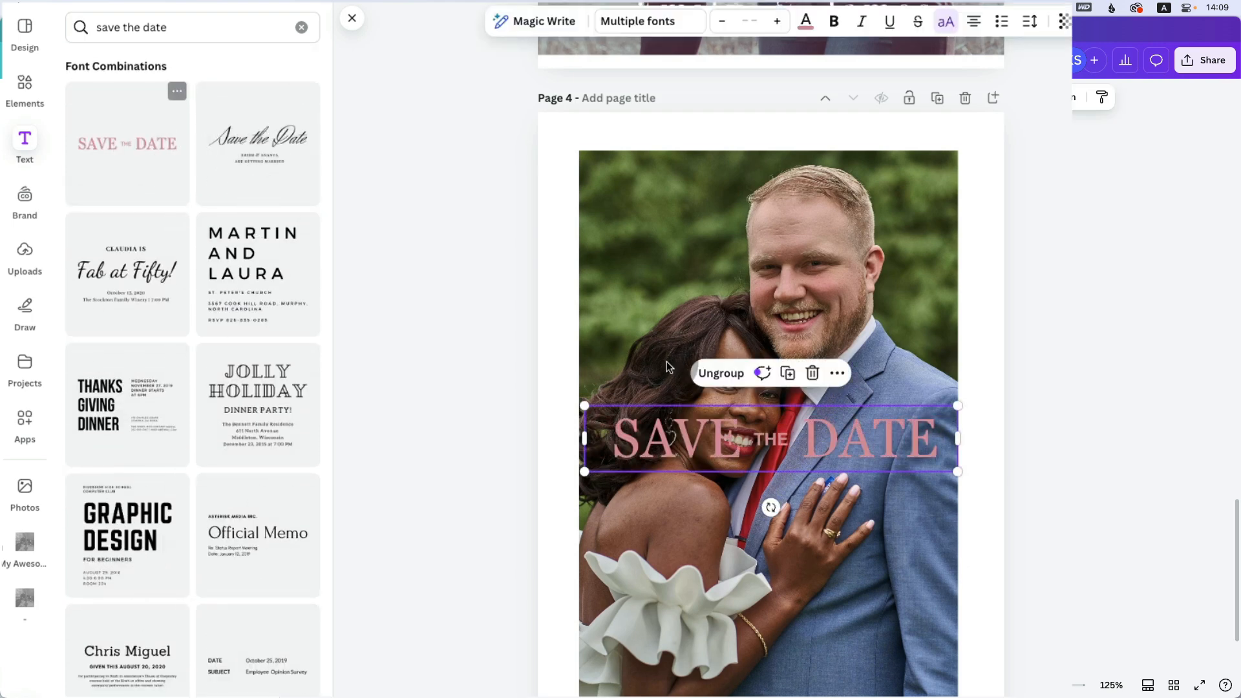
- Shrink the SAVE THE DATE text group slightly, move it over the lower part of the couple photo, and deselect it
drag(959, 408, 905, 416)
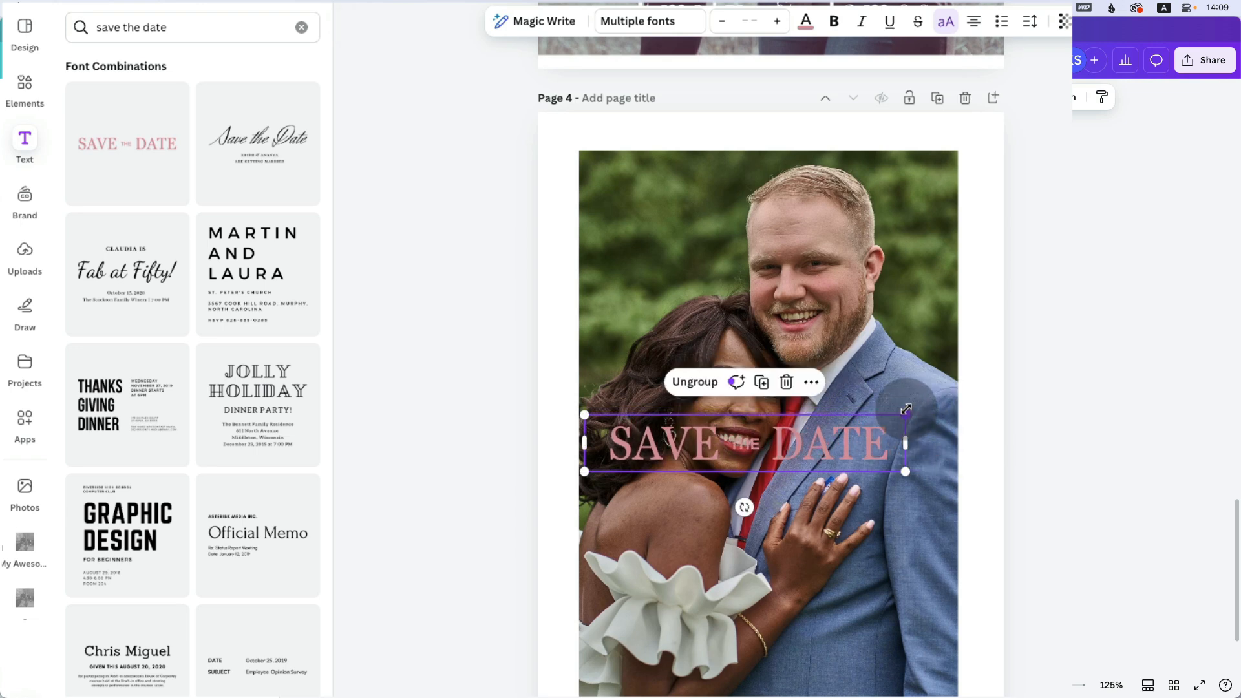
drag(854, 460, 887, 669)
click(1044, 567)
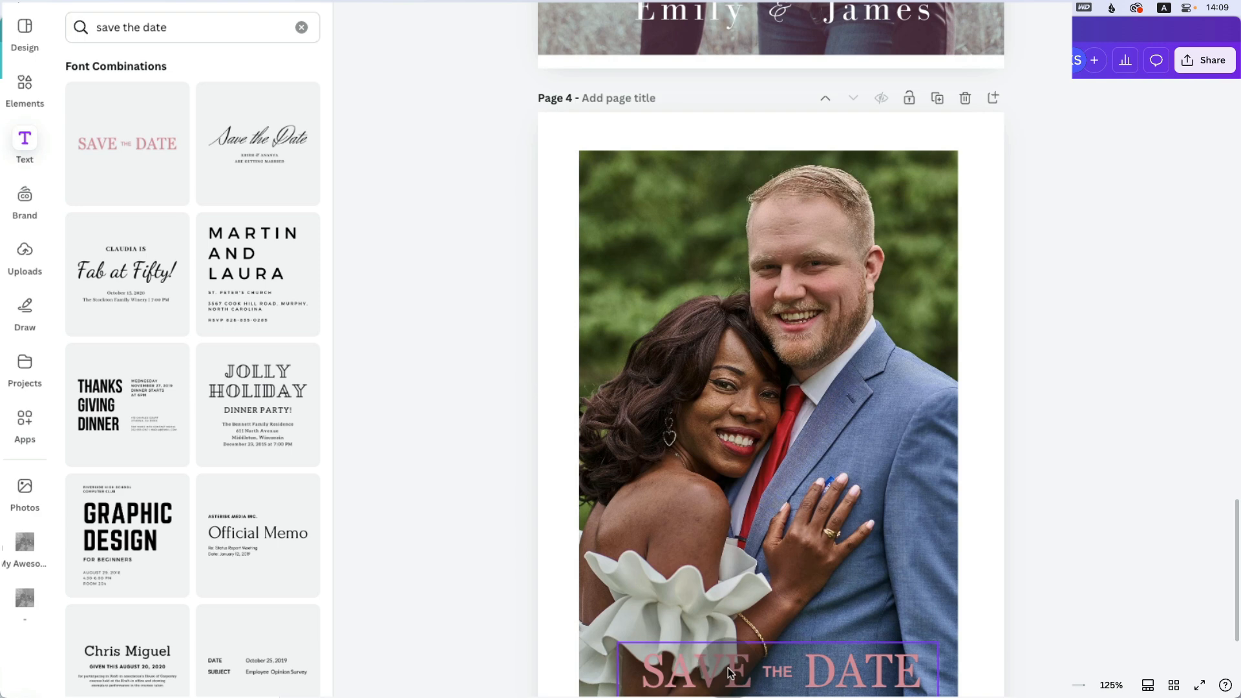
- Recolour the word SAVE in the text group white
click(728, 670)
click(728, 670)
double_click(728, 670)
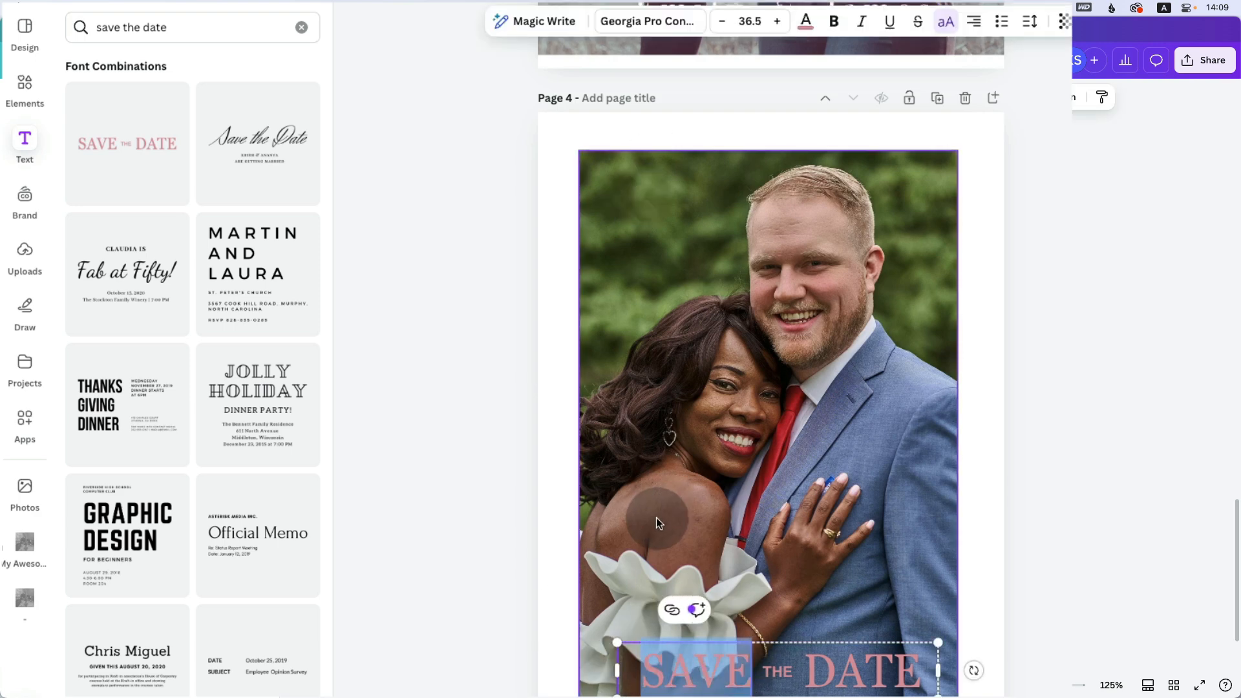
click(805, 24)
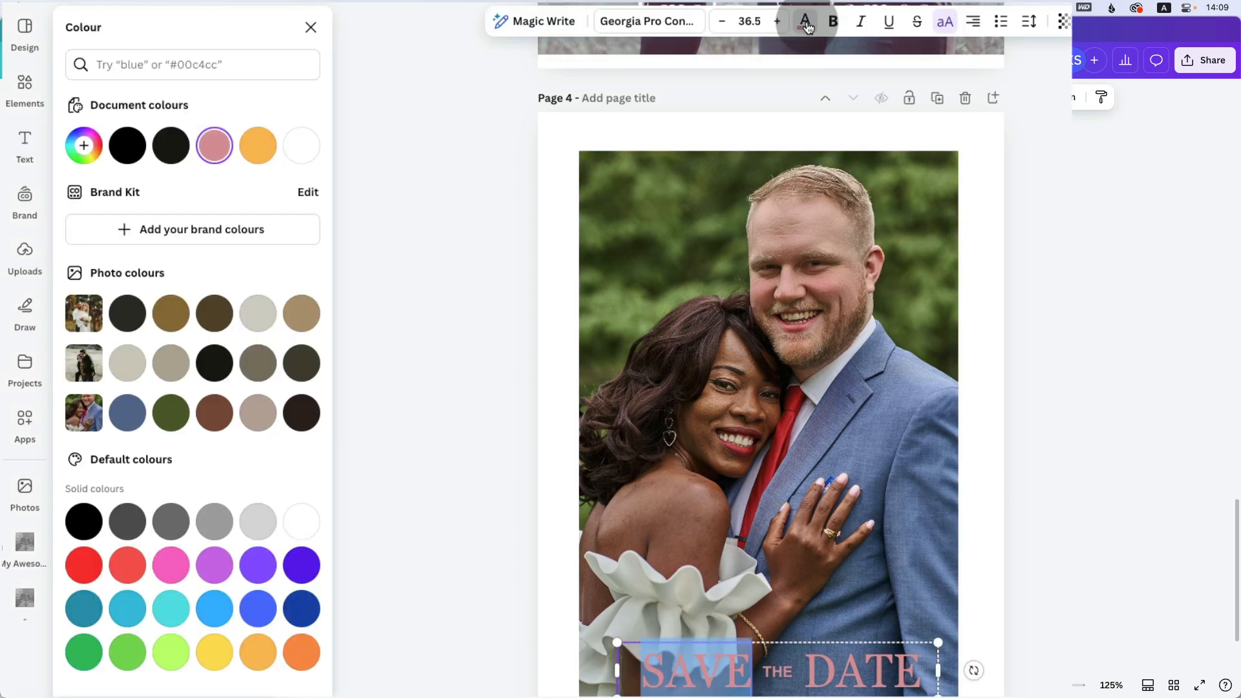
click(301, 145)
- Recolour the word DATE in the text group white
double_click(813, 672)
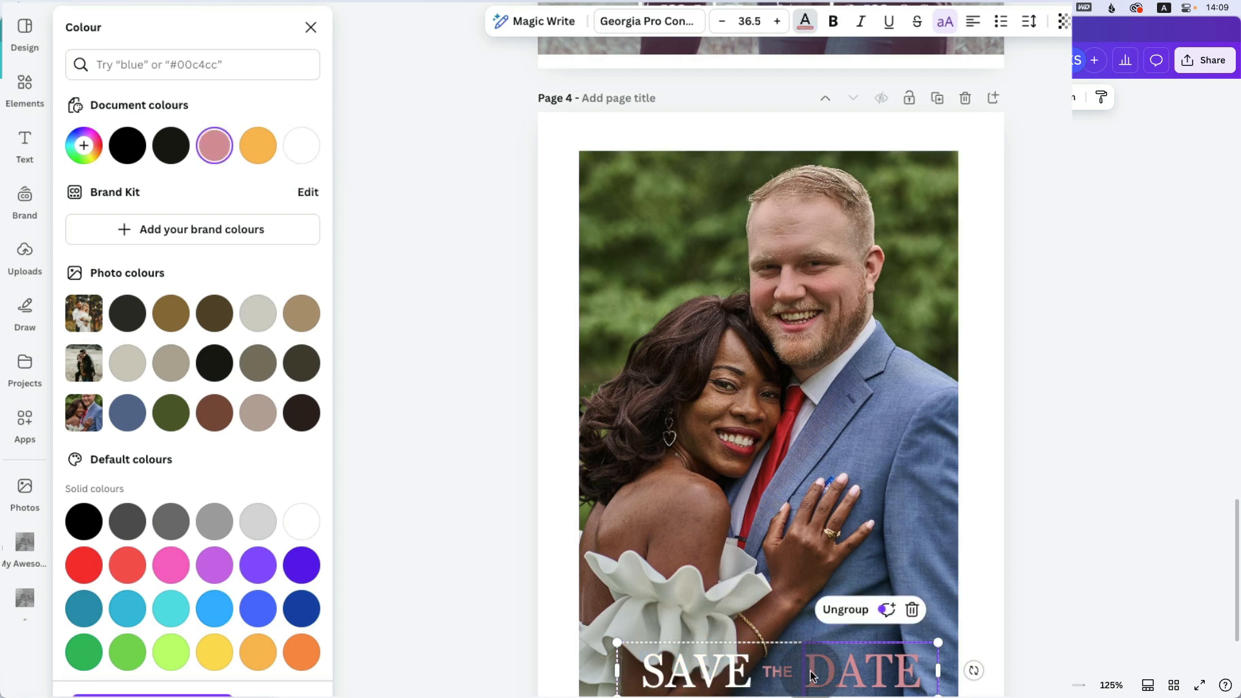
click(805, 24)
click(806, 22)
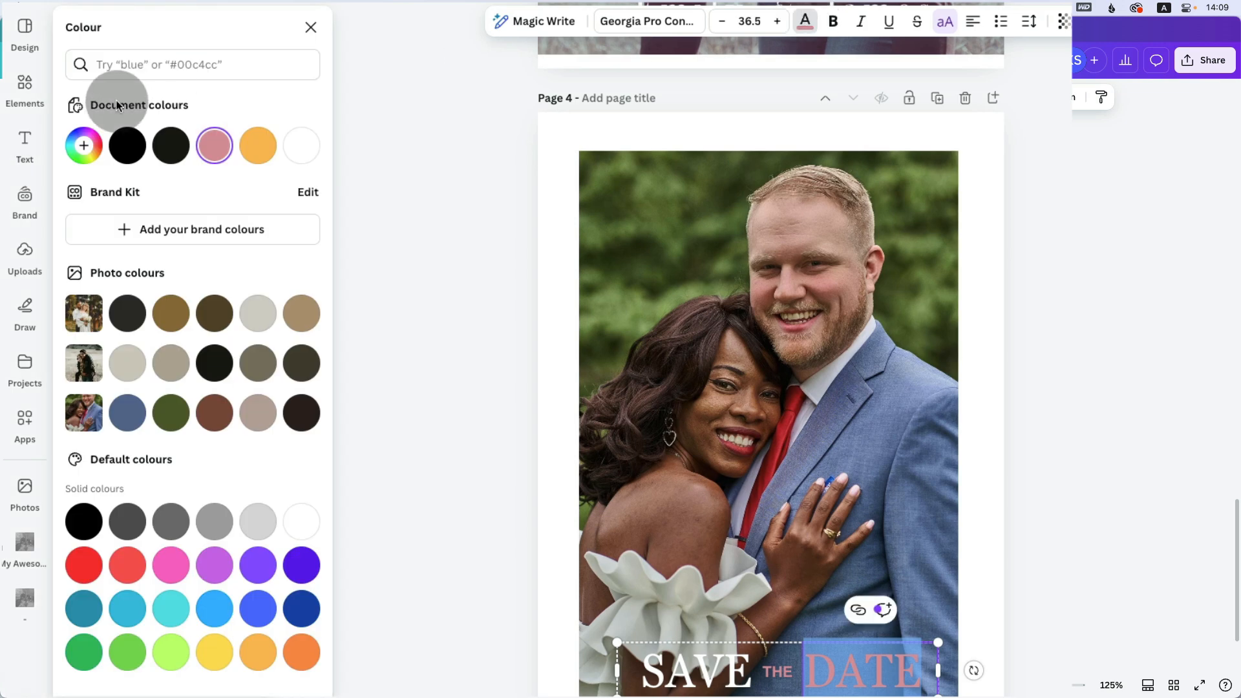
click(258, 145)
click(299, 148)
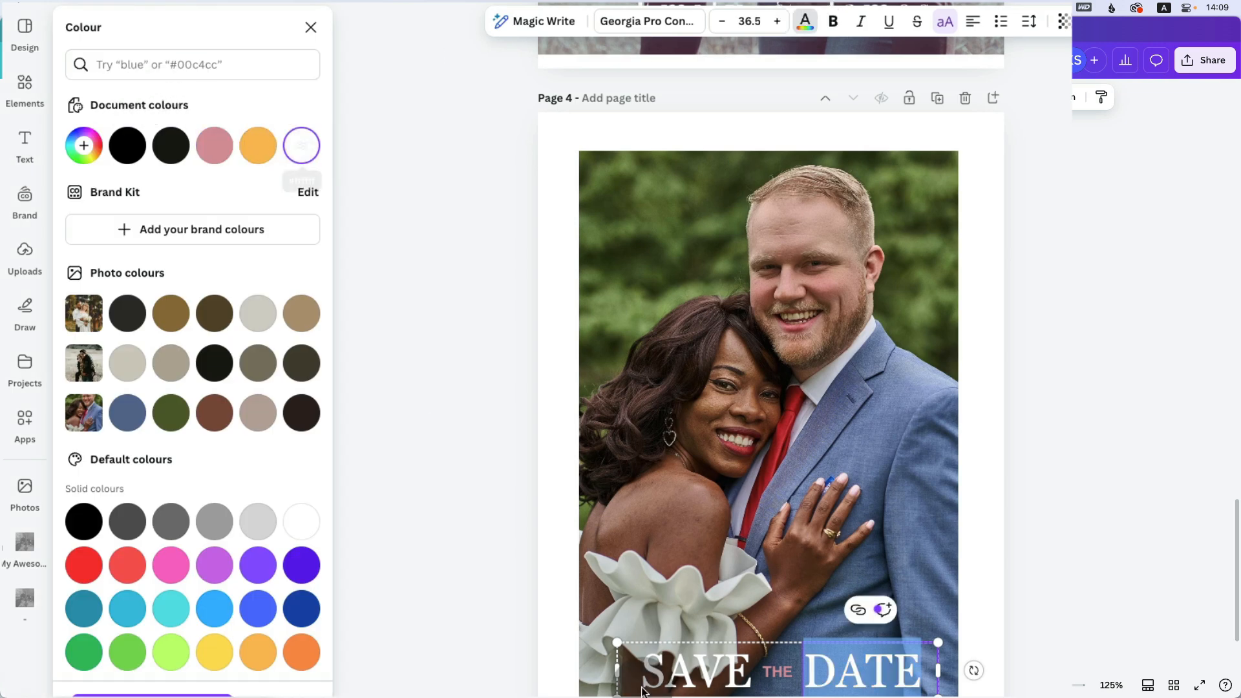
- Recolour the word THE with the red #B2242E sampled from the groom's tie
click(771, 672)
double_click(770, 672)
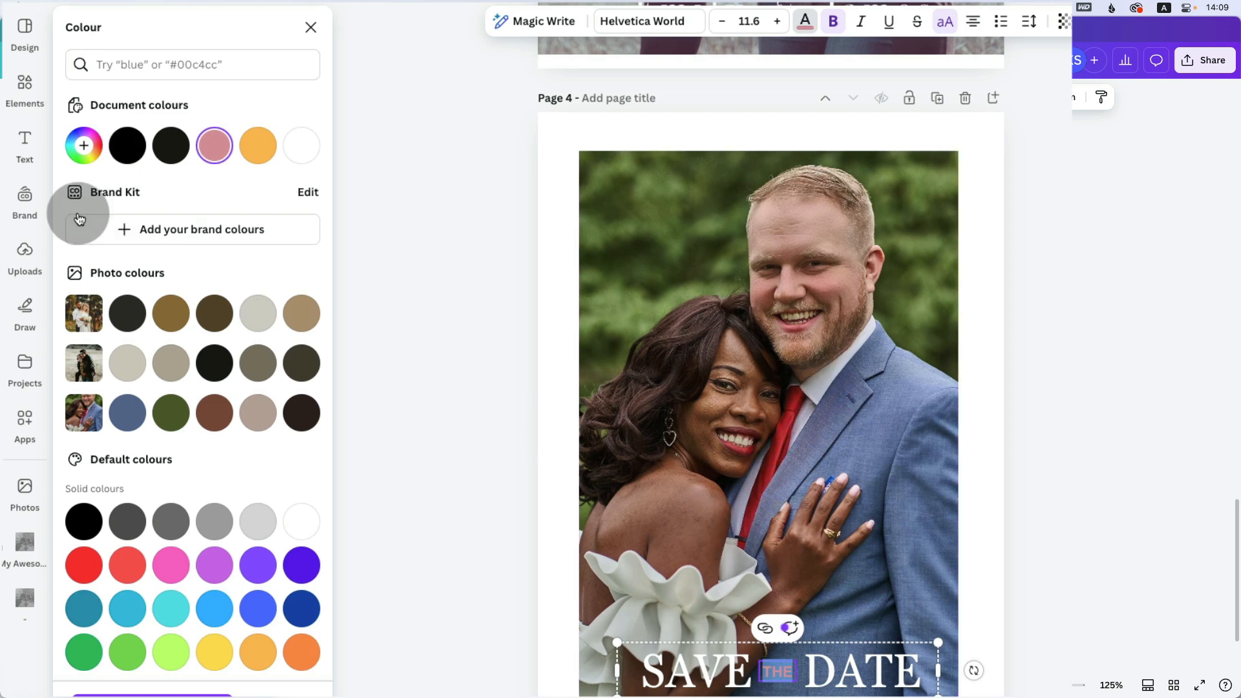
click(82, 152)
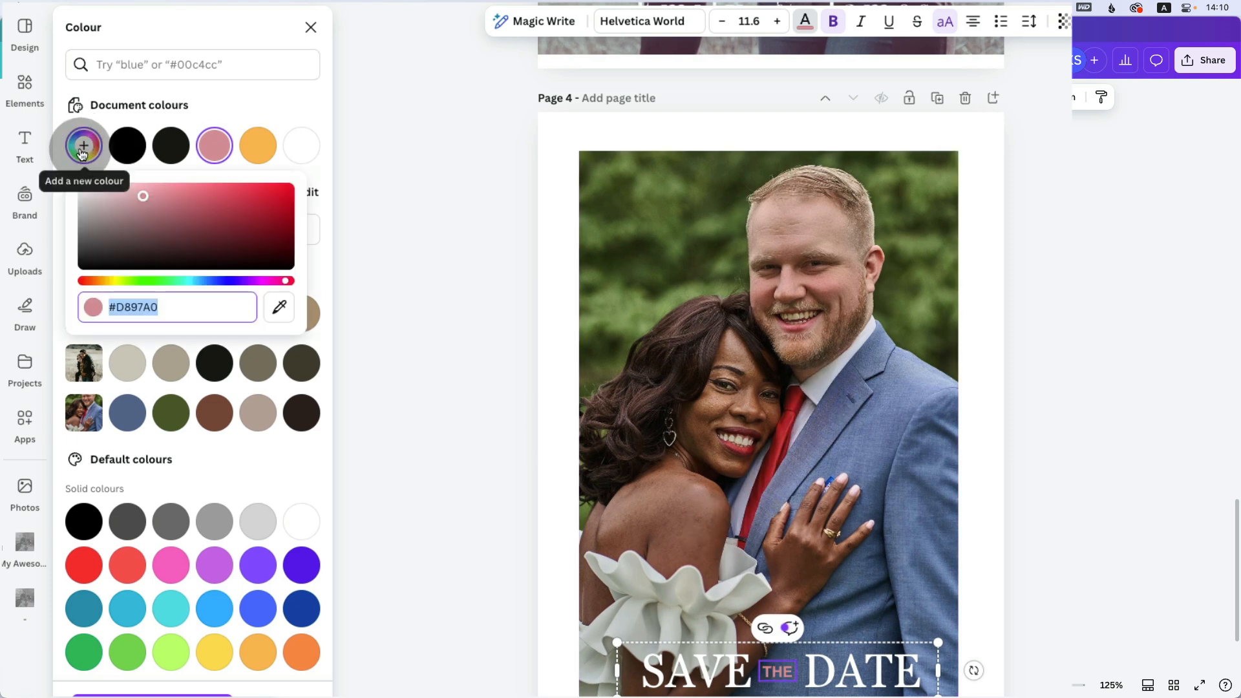
click(279, 310)
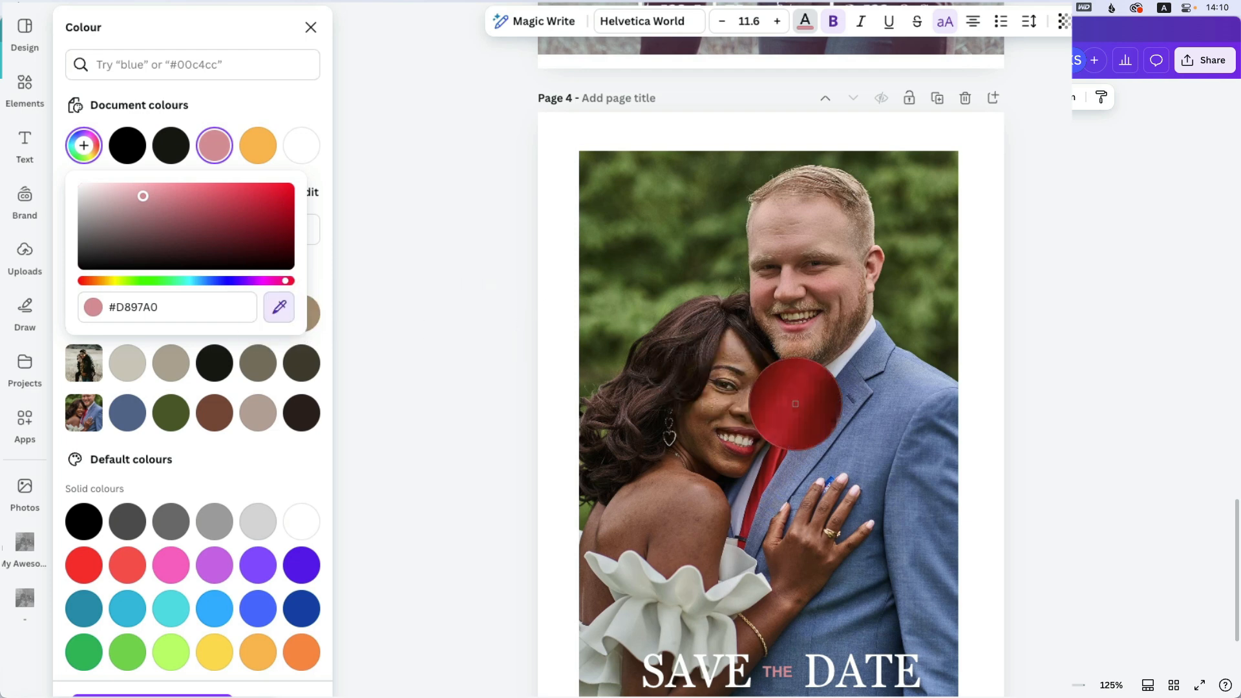
click(789, 410)
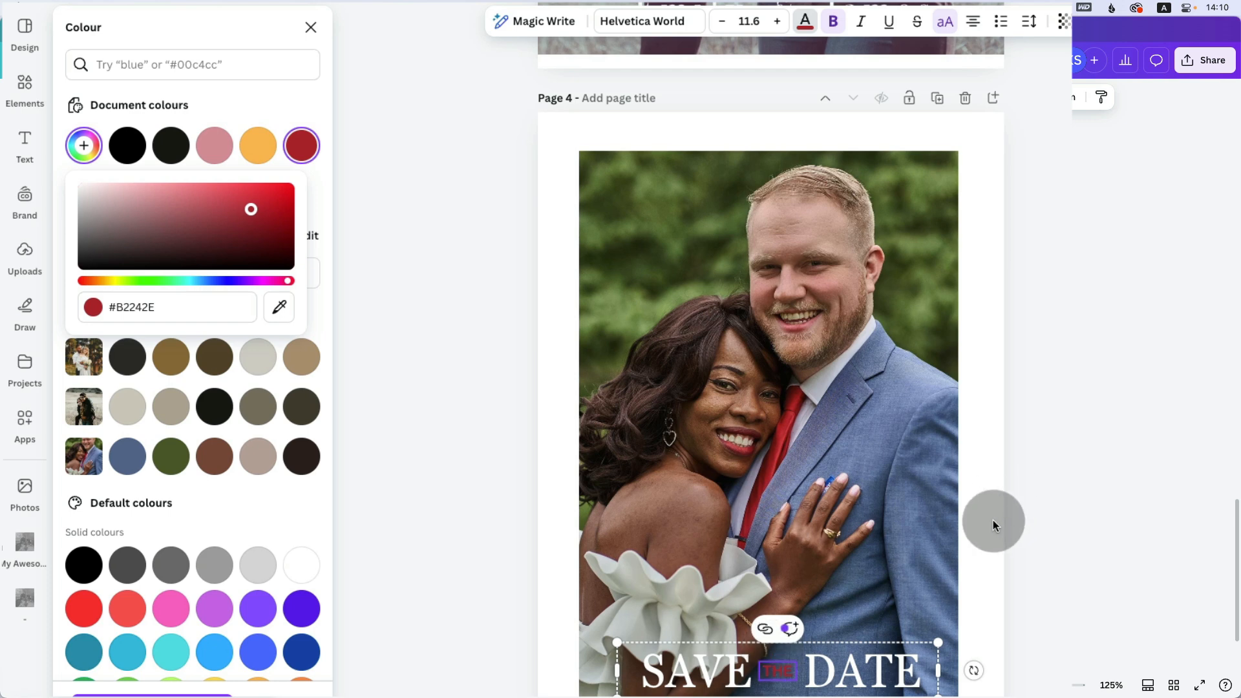
- Search the text combinations for "invitation" and add the bold couple-names combination with the anniversary party line to page 4
click(993, 497)
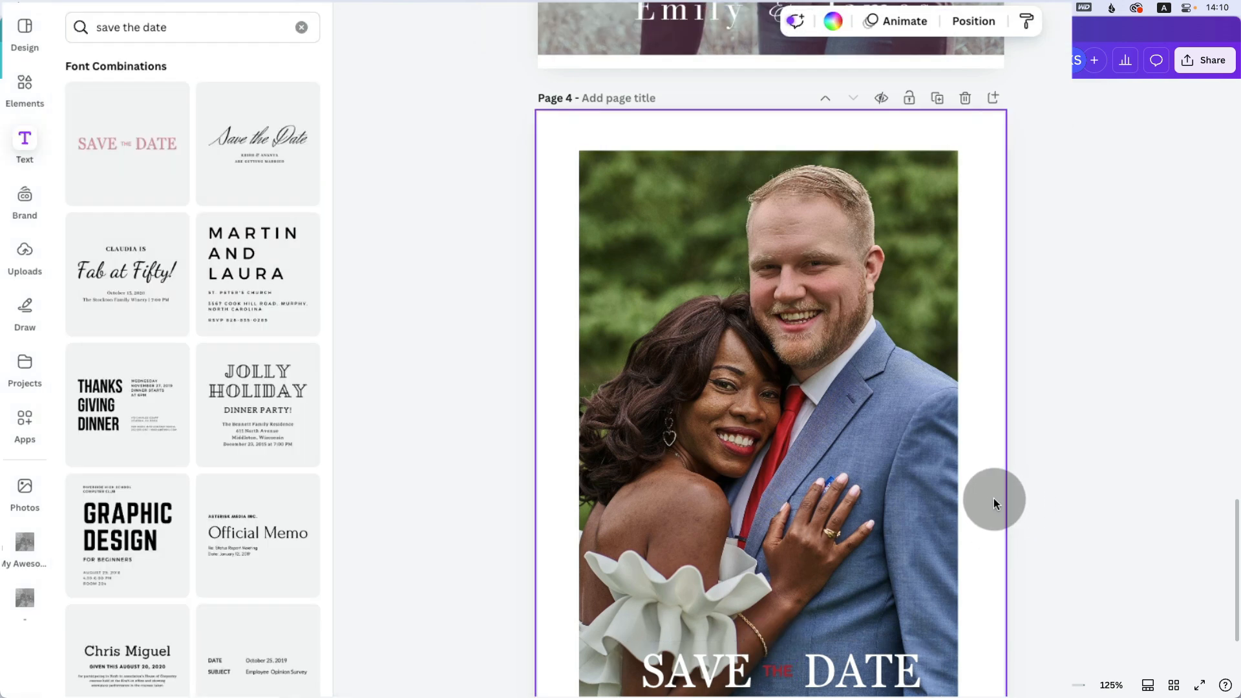
scroll(986, 497, down, 1)
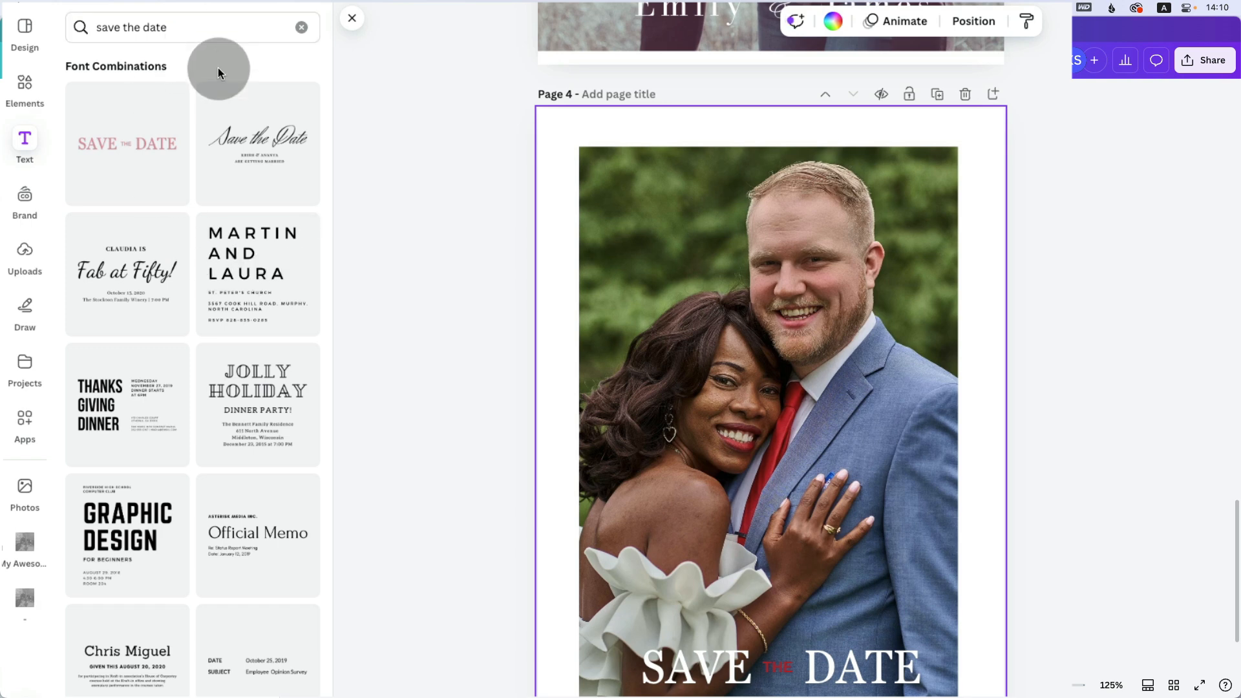
click(301, 27)
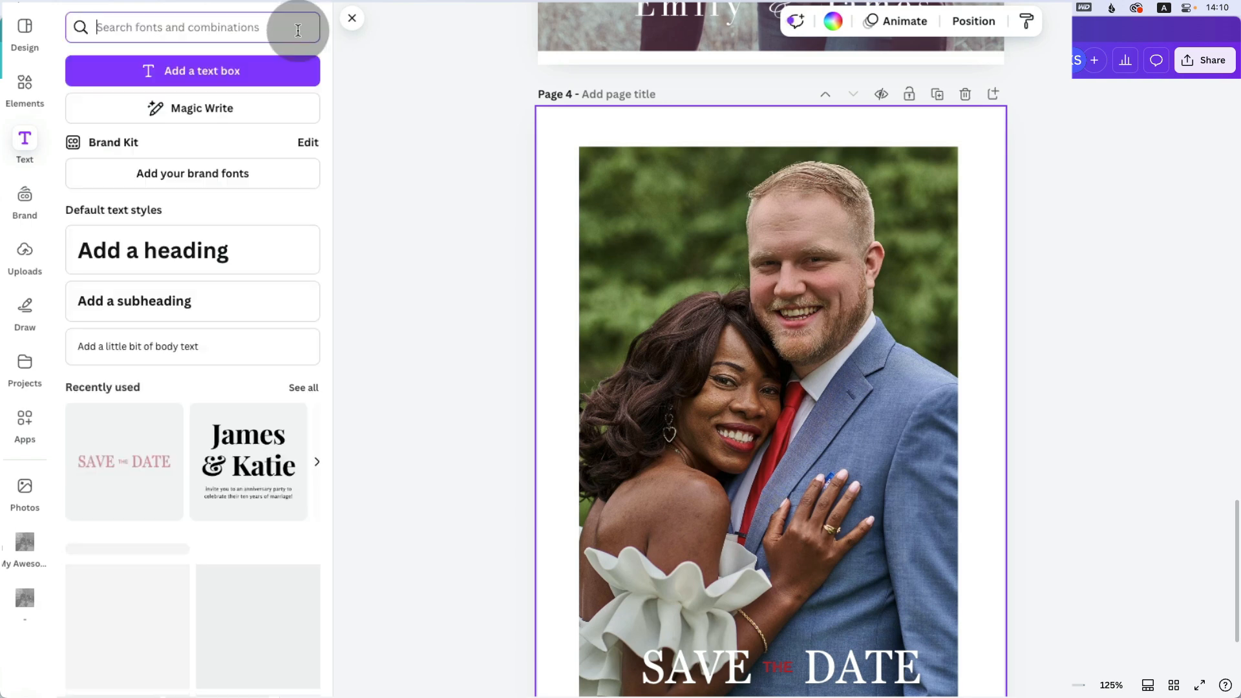
click(173, 13)
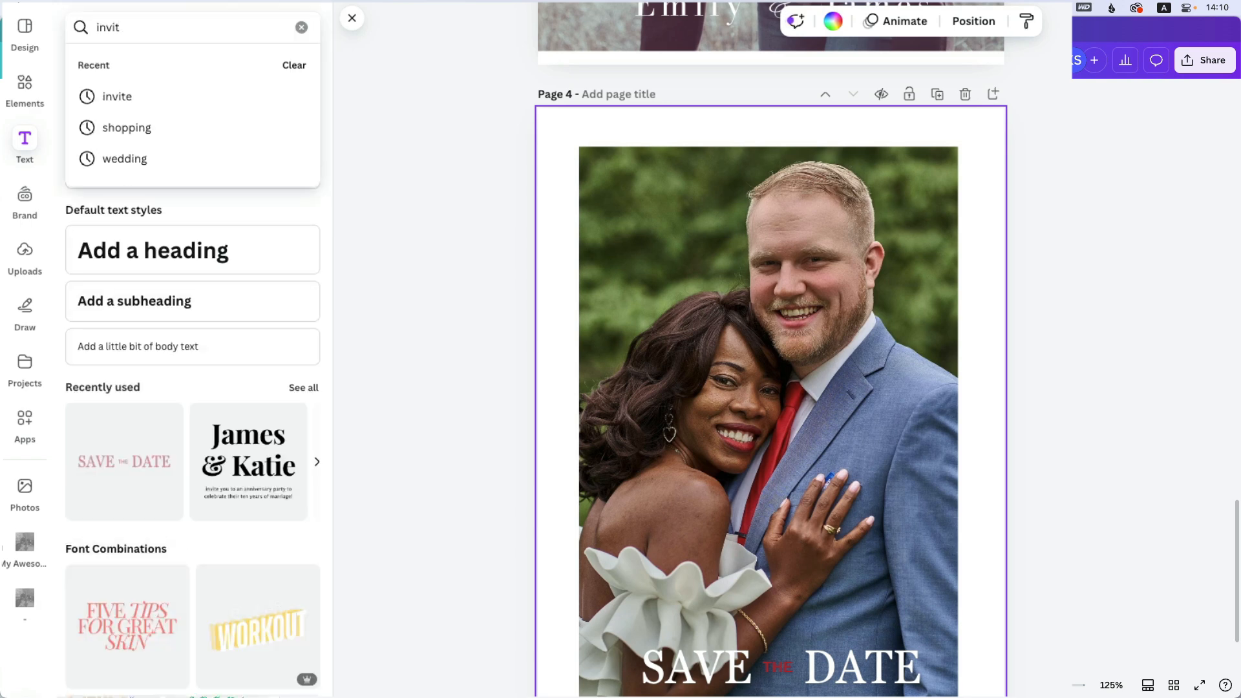
text(invitAR)
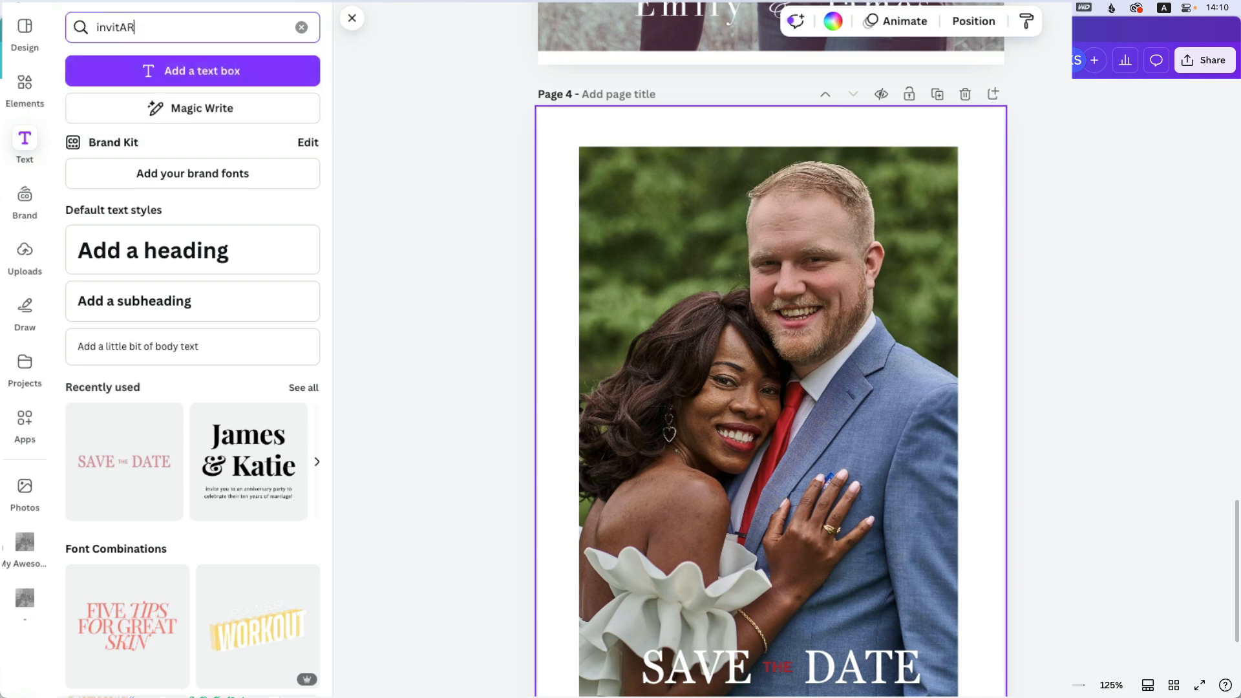
key(Return)
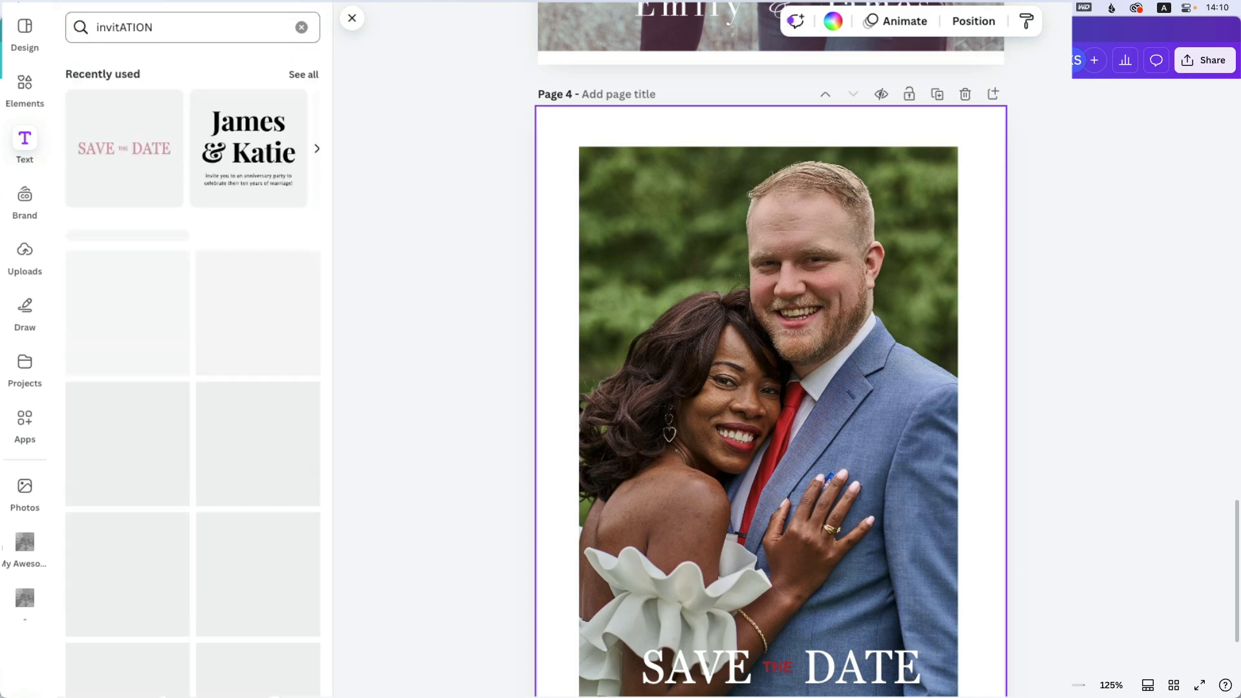
scroll(73, 169, down, 1)
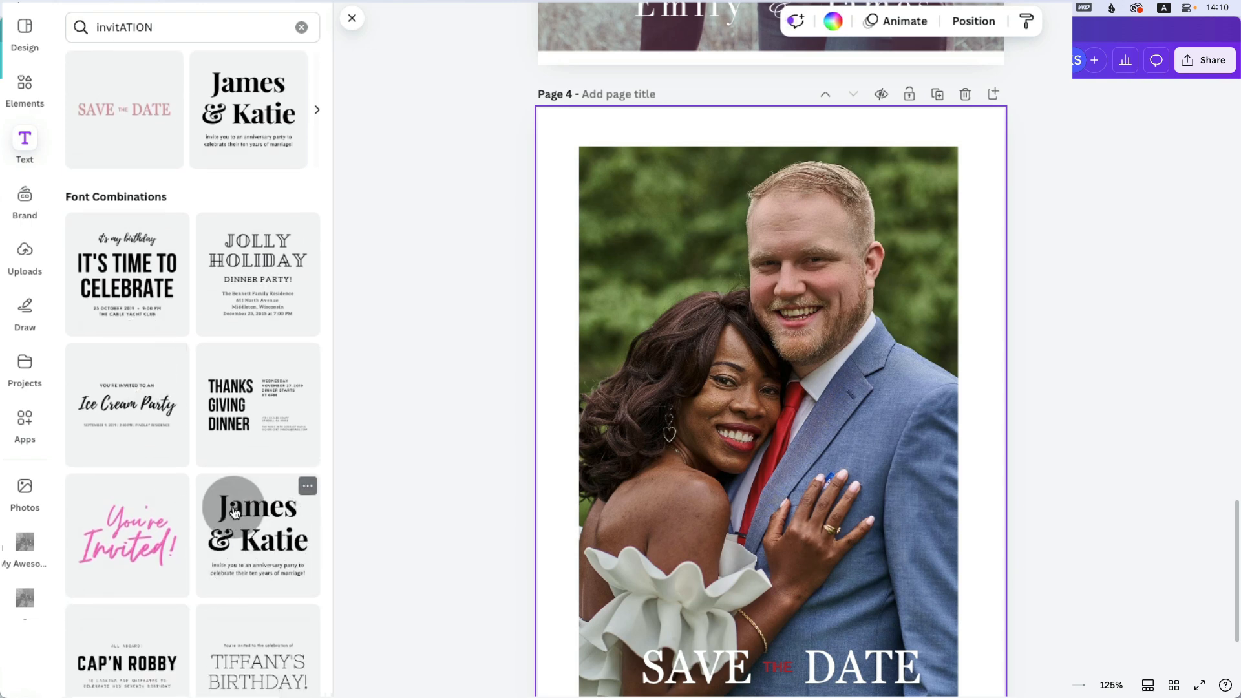
click(269, 522)
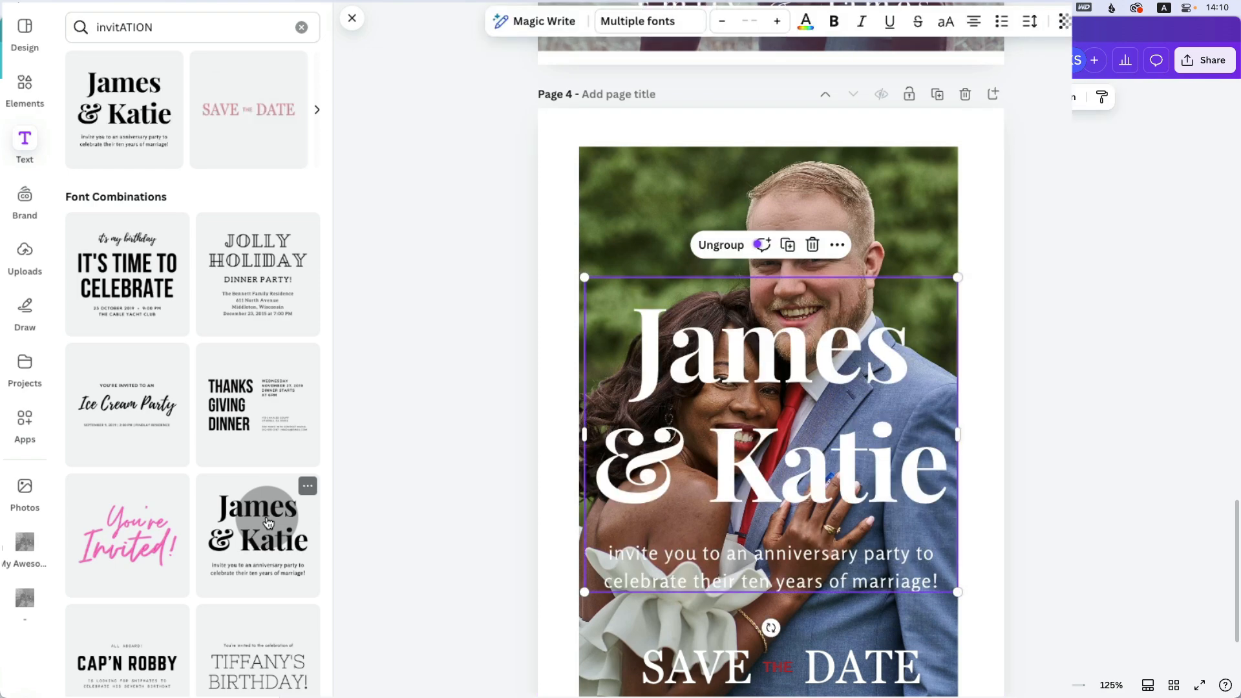
- Shrink the couple-names text group to about 1.5 × 1.3 in and place it over the photo's upper-left corner
drag(956, 277, 776, 419)
drag(679, 421, 675, 207)
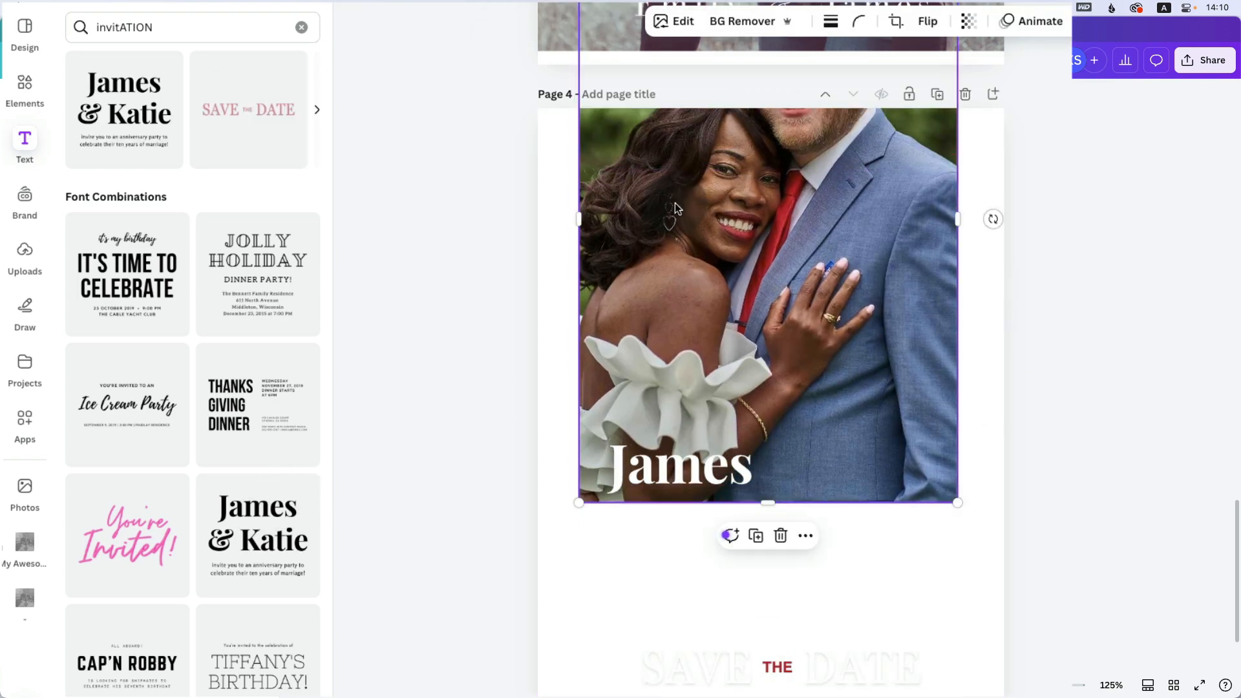
key(super+z)
drag(689, 482, 664, 201)
drag(750, 147, 707, 187)
drag(600, 197, 623, 171)
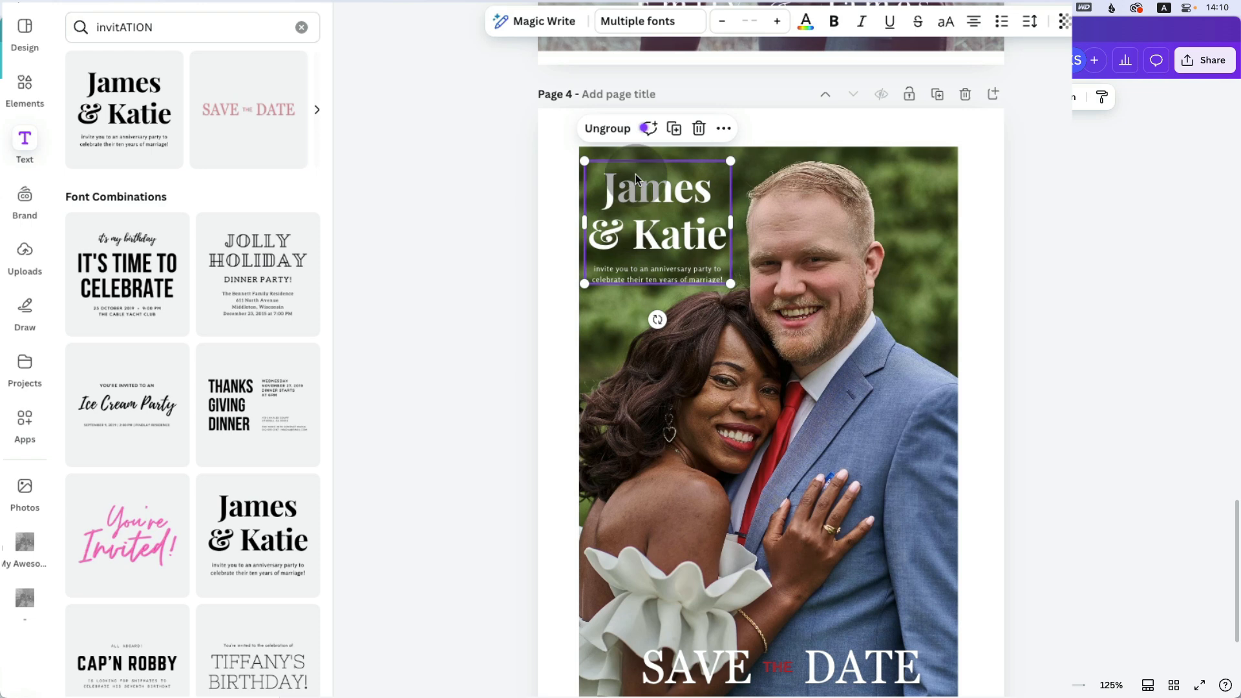
drag(732, 158, 726, 162)
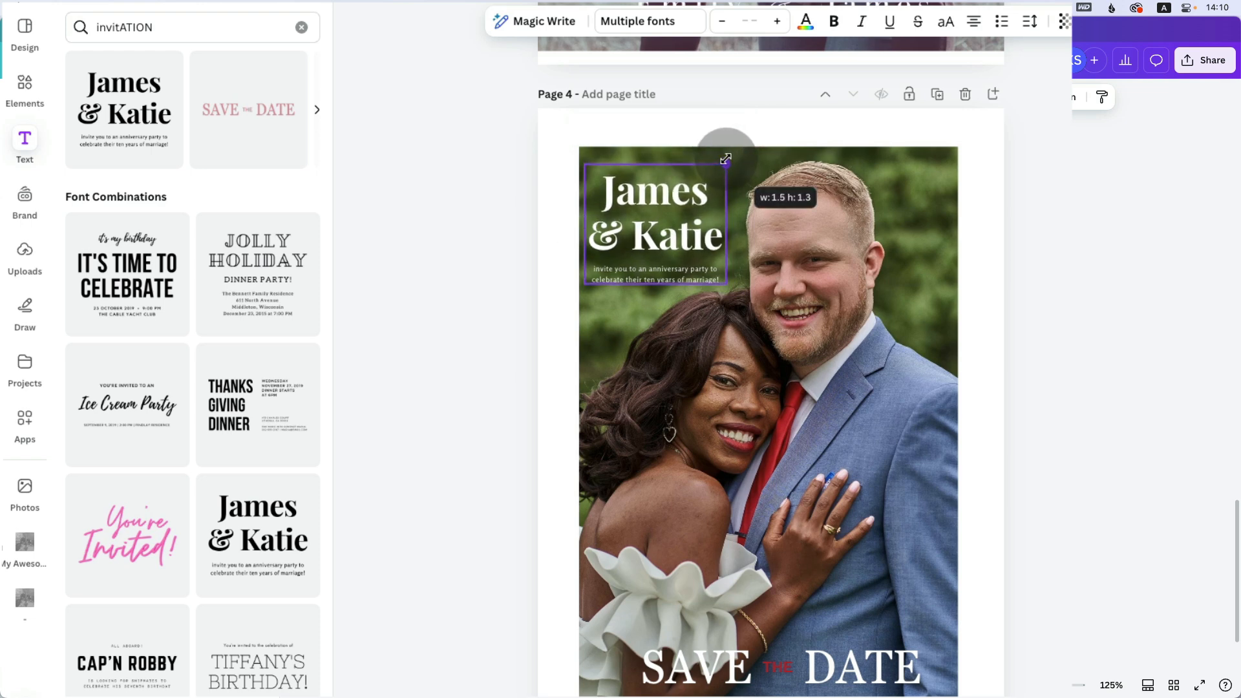
drag(650, 176, 648, 185)
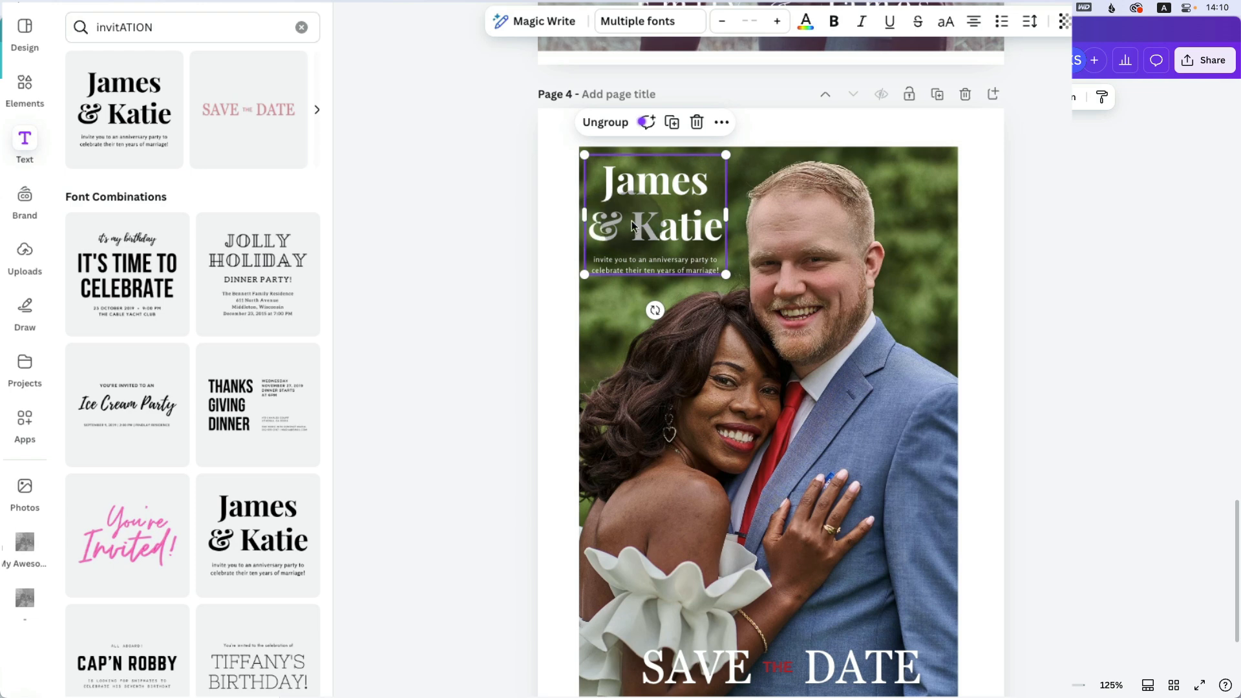
- Recolour only the ampersand between the couple's names with the document red #b2242e and deselect the text
double_click(609, 228)
drag(628, 228, 585, 184)
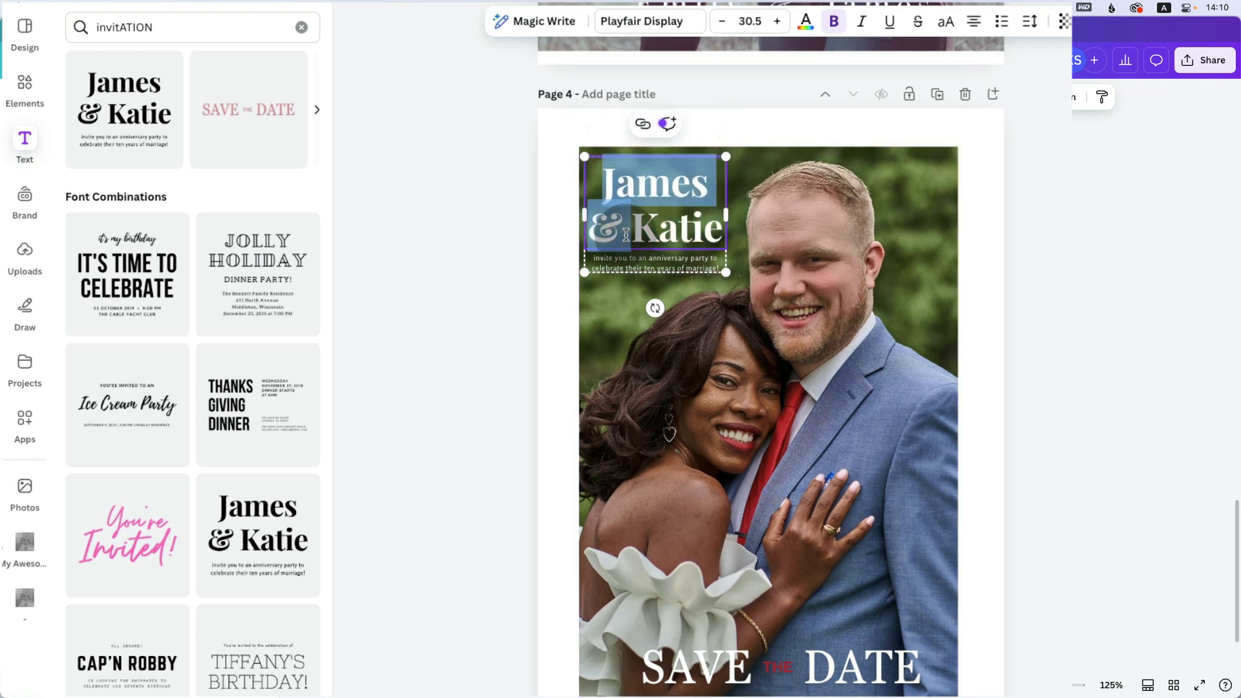
click(580, 224)
click(621, 223)
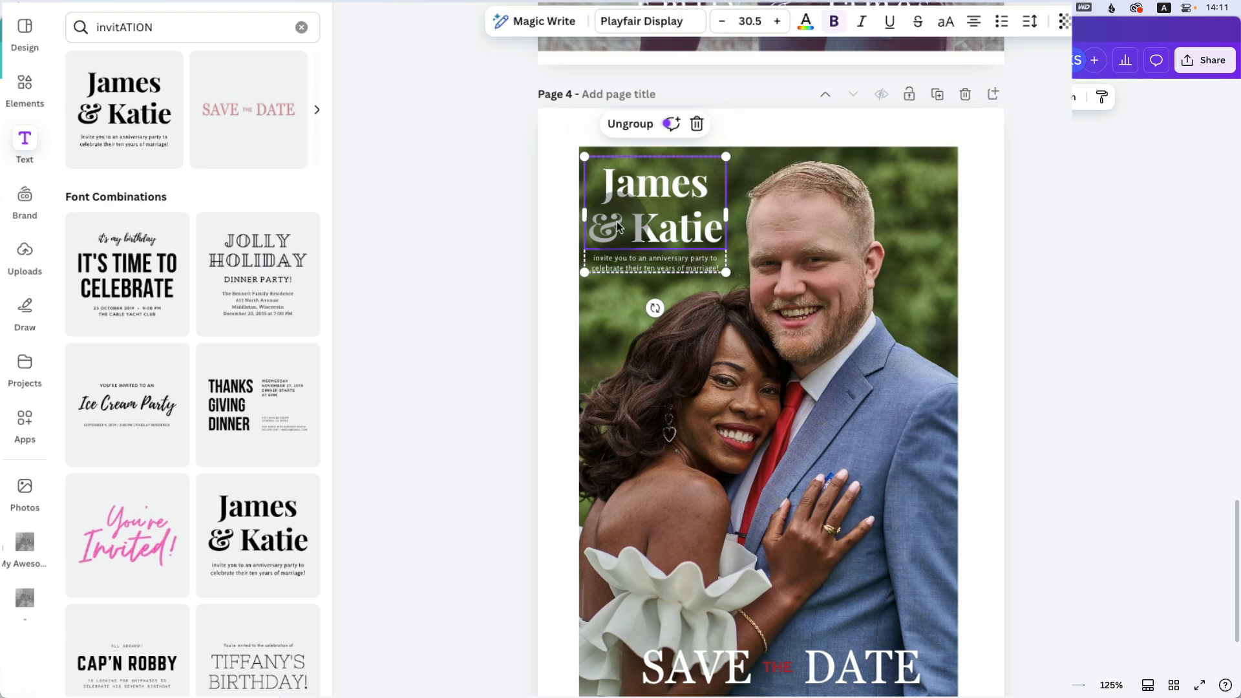
click(621, 224)
click(621, 228)
drag(621, 228, 590, 223)
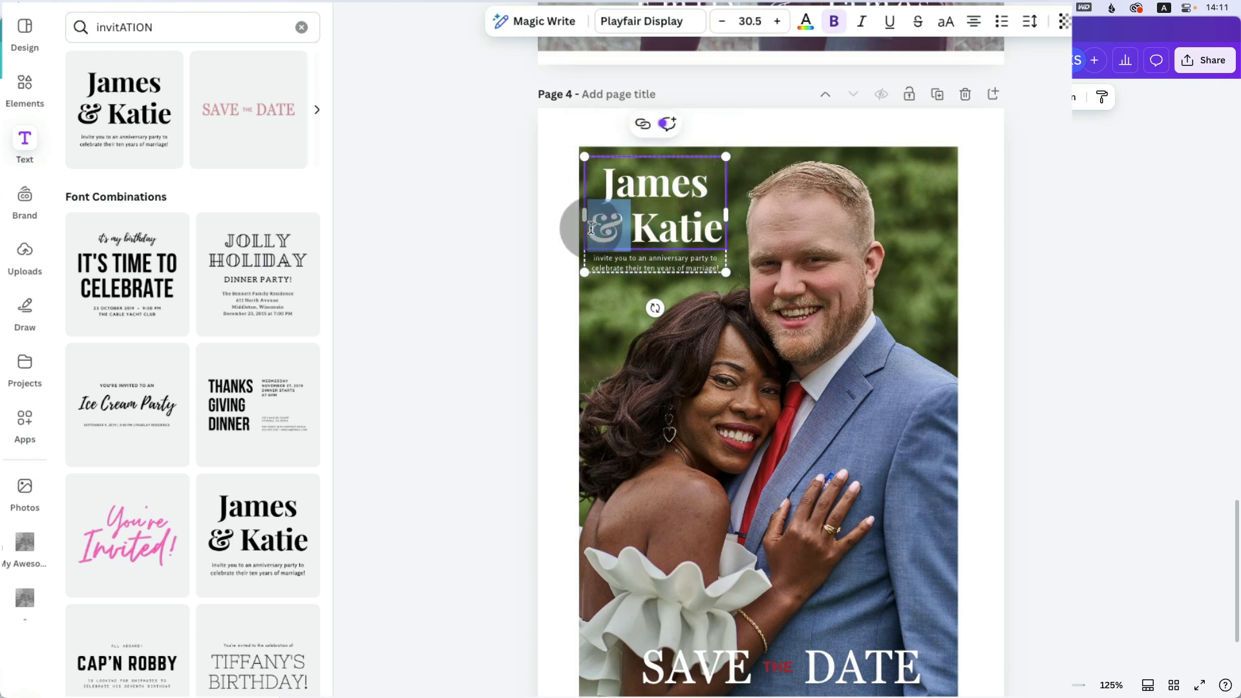
click(805, 24)
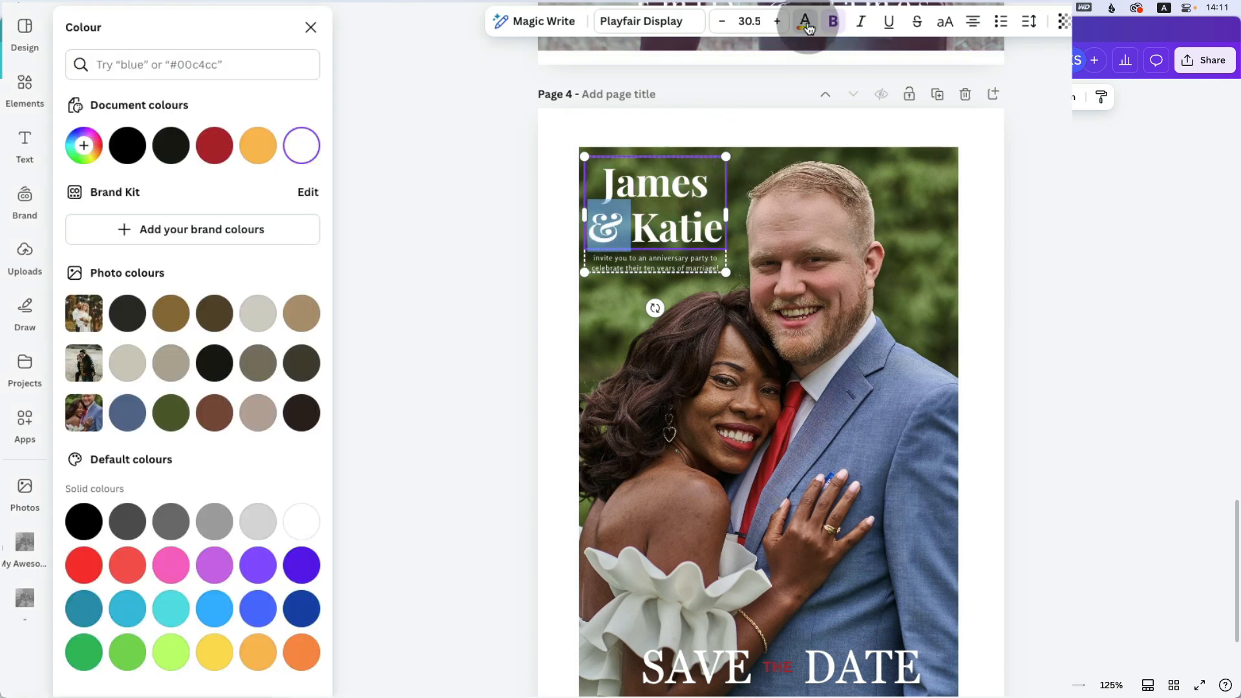
click(208, 147)
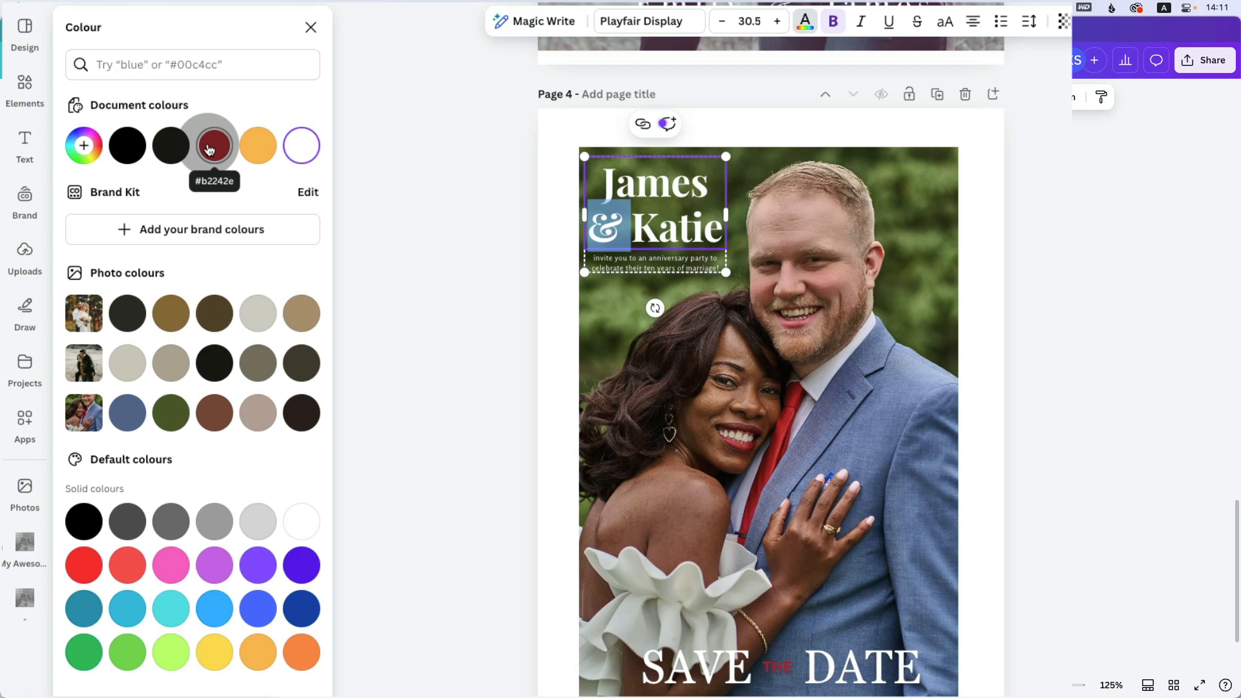
click(497, 361)
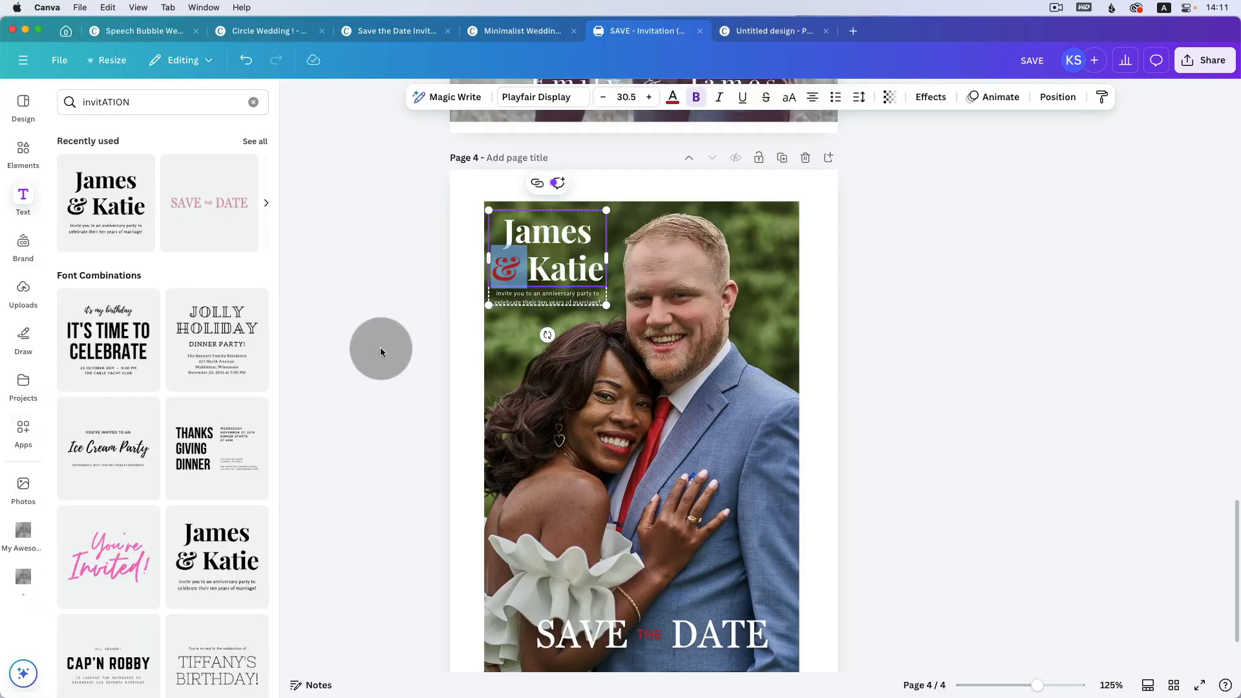
click(380, 347)
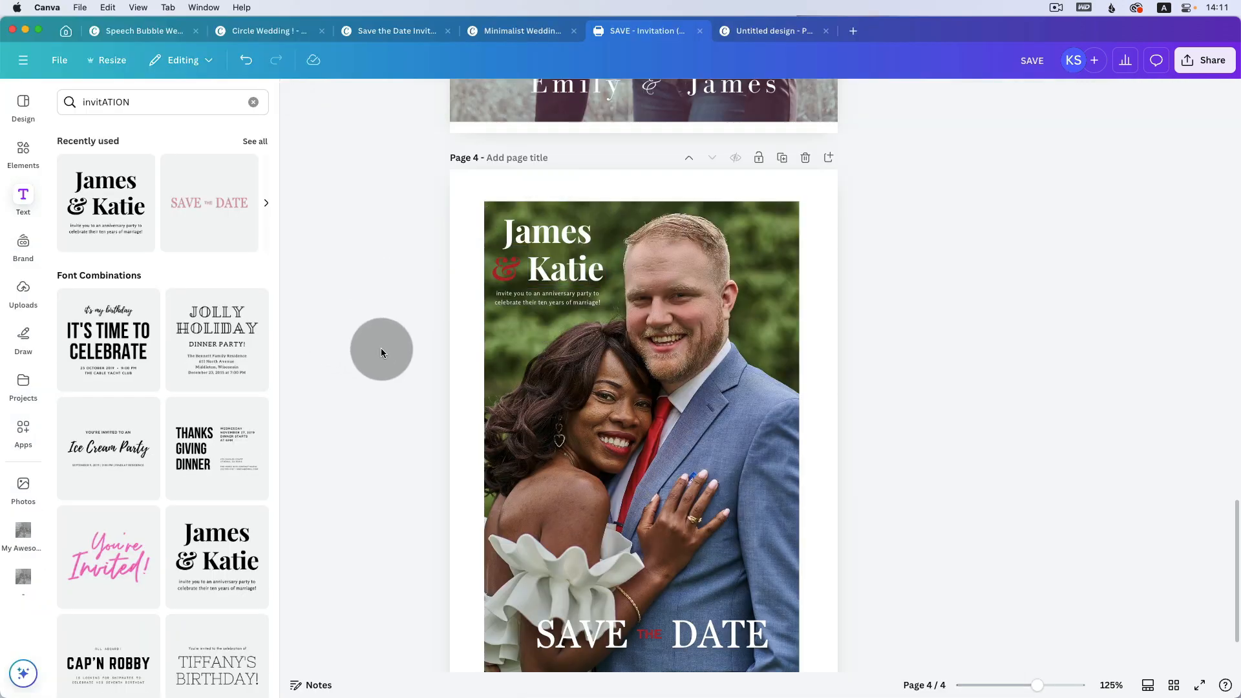
- Examine the other save-the-date pages in this design and the example layouts in the Save the Date Invitation design
scroll(381, 347, up, 15)
scroll(382, 347, down, 15)
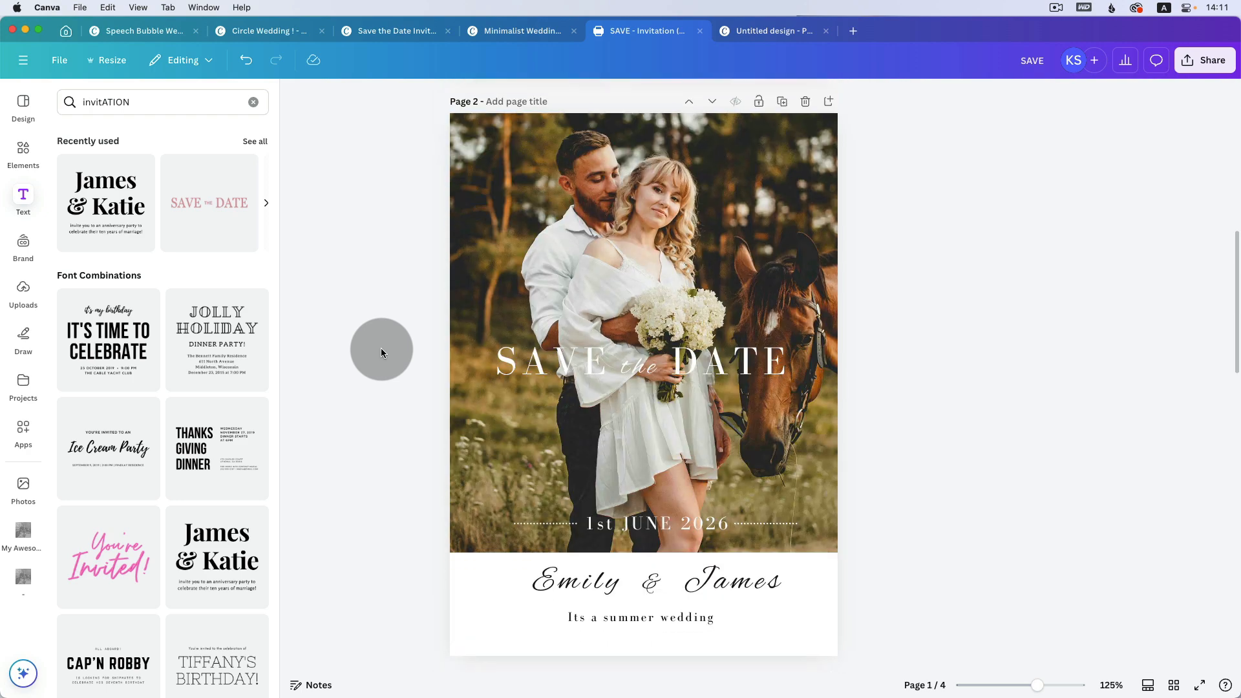
scroll(381, 348, down, 2)
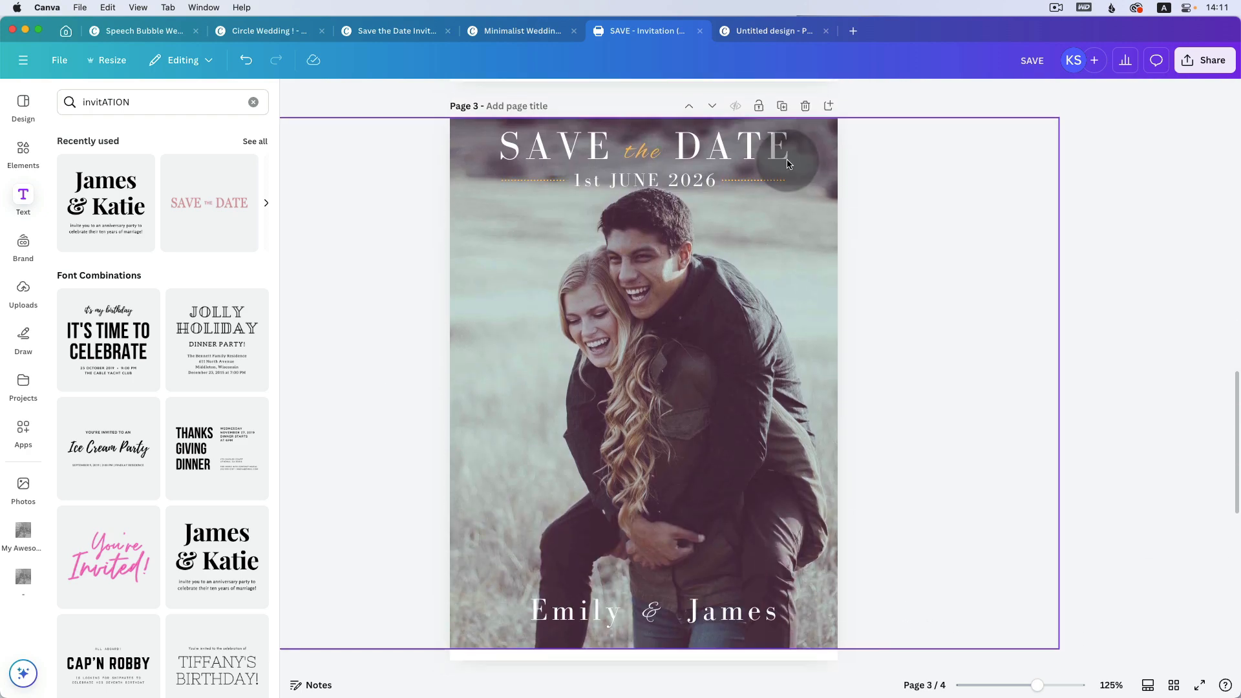
click(743, 280)
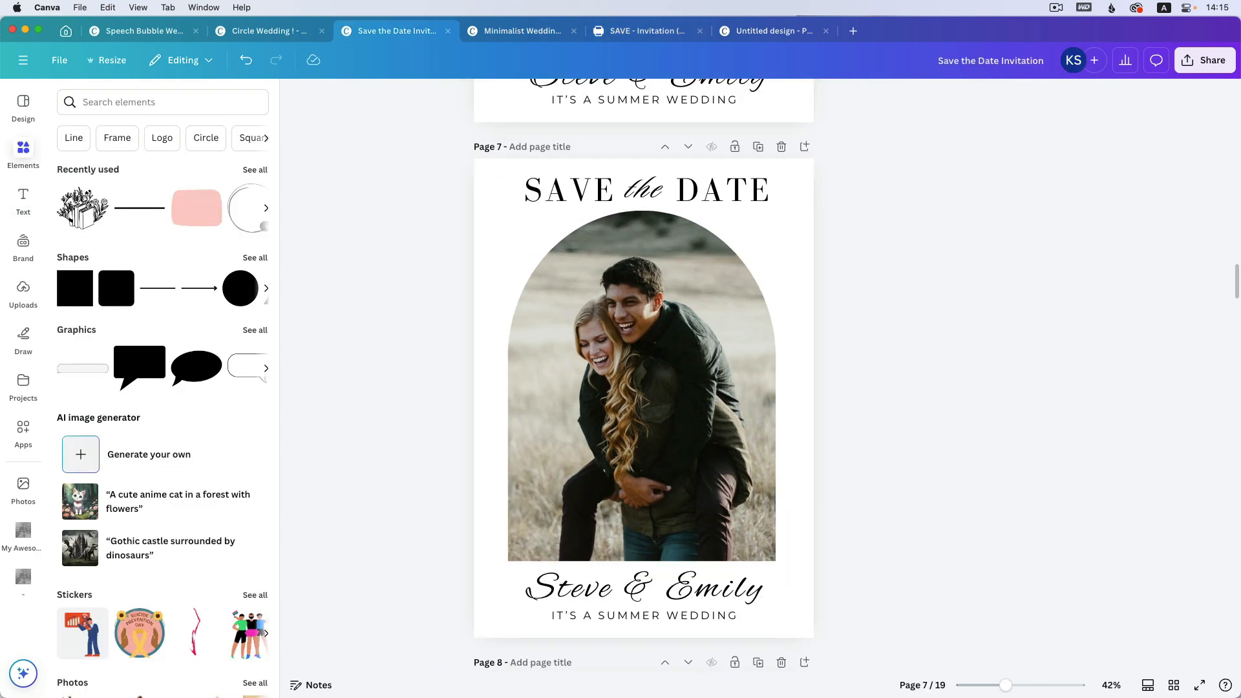
scroll(643, 374, down, 10)
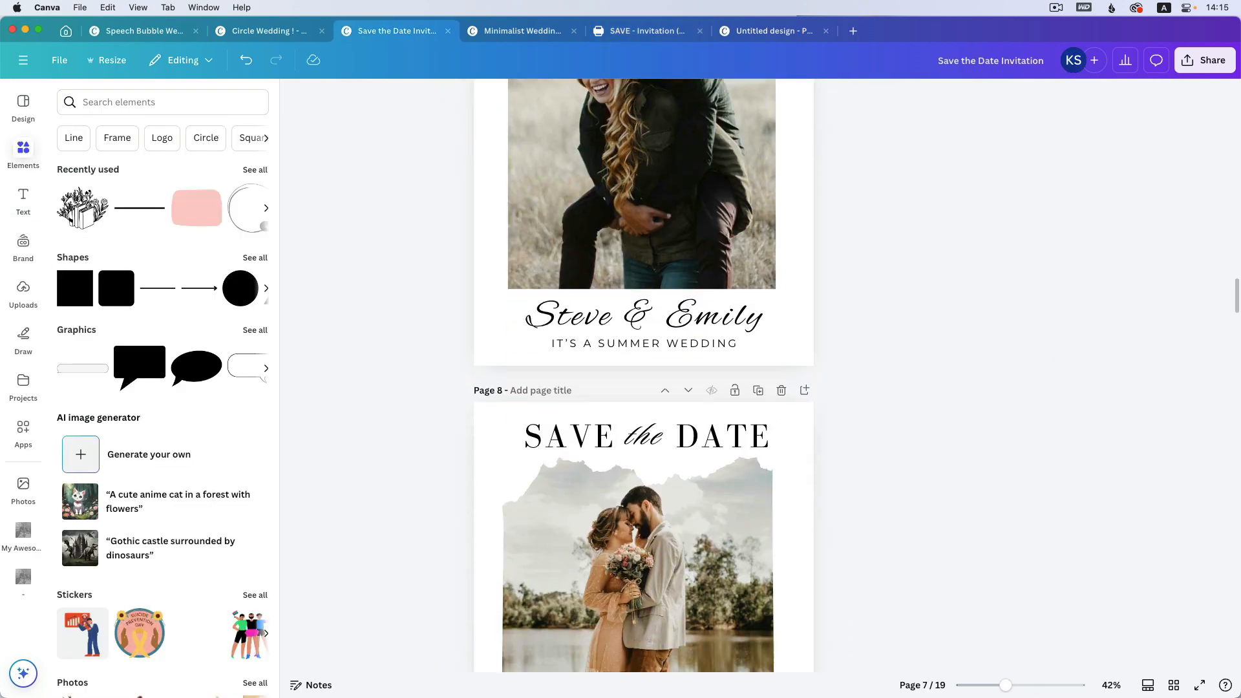